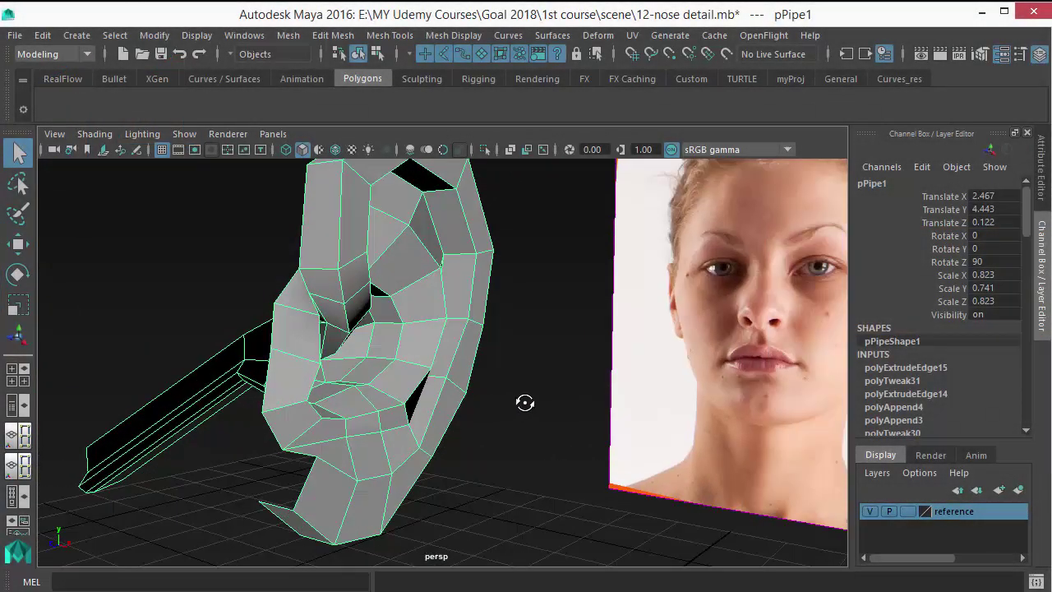
- Append a polygon to close the open gap at the front of the earlobe
left_click_drag(526, 402, 419, 386, "alt")
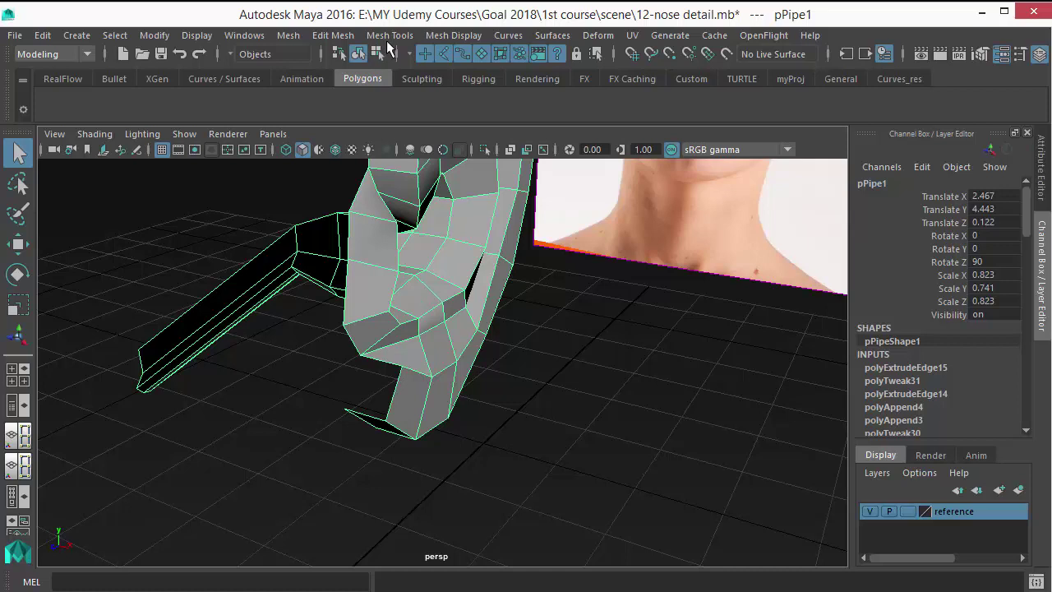
left_click(390, 36)
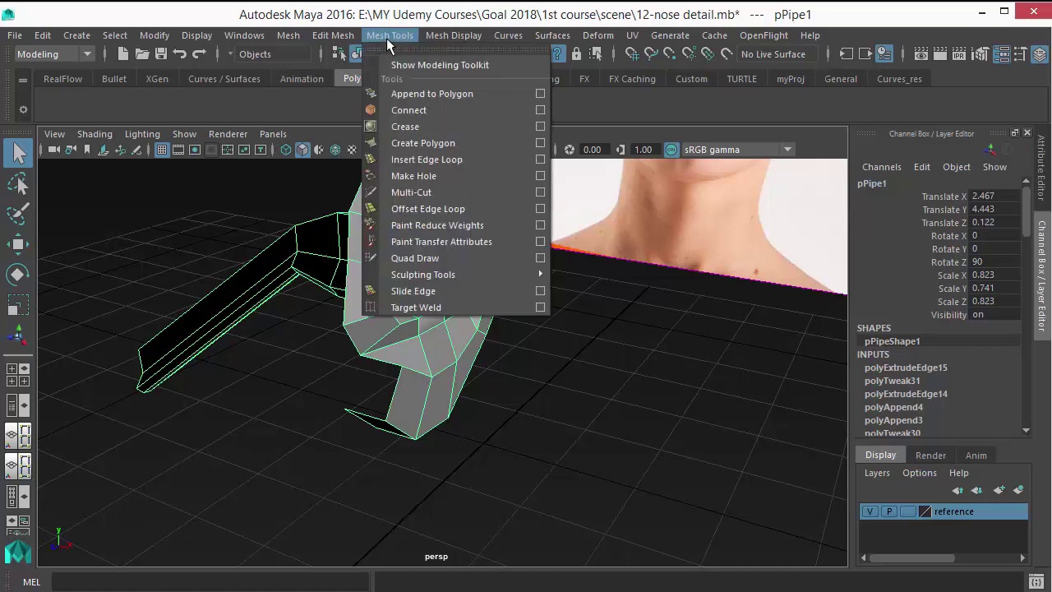
left_click(432, 93)
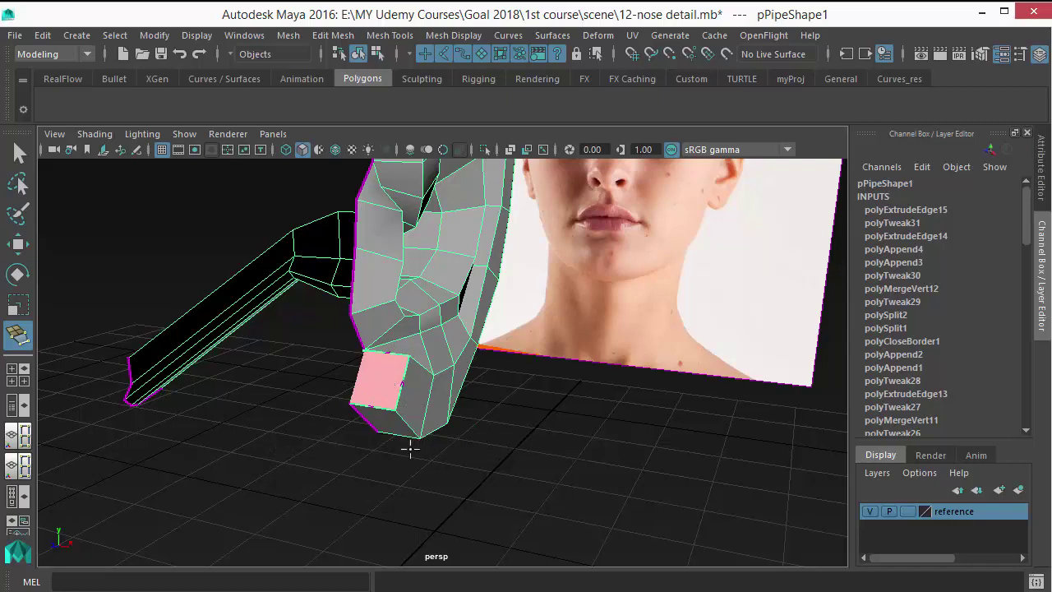
key("Return")
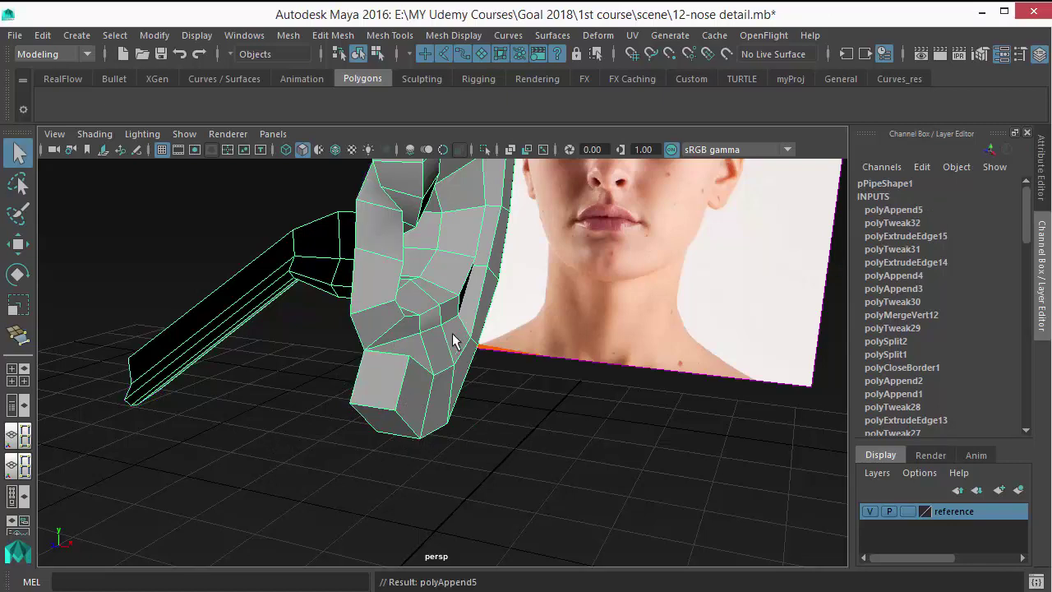
left_click_drag(453, 337, 481, 313, "alt")
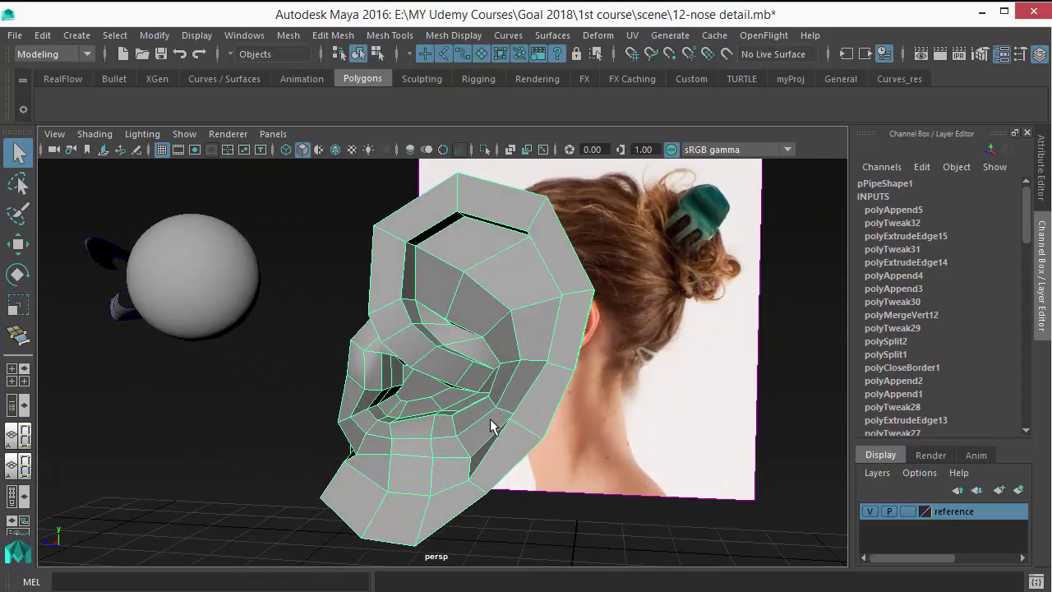
- Select the rear border edges along the ear's upper front rim and the front of the earlobe
left_click_drag(563, 404, 402, 338, "alt")
right_click_drag(410, 268, 411, 102)
left_click_drag(503, 241, 691, 243, "alt")
right_click_drag(457, 260, 410, 231)
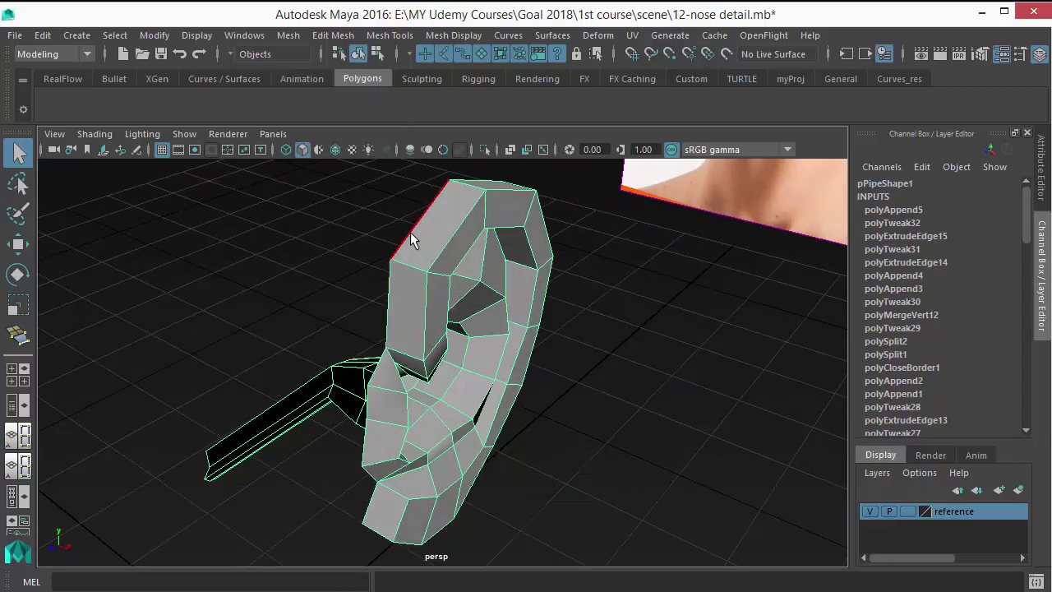
left_click(410, 232)
left_click_drag(597, 334, 366, 212, "alt")
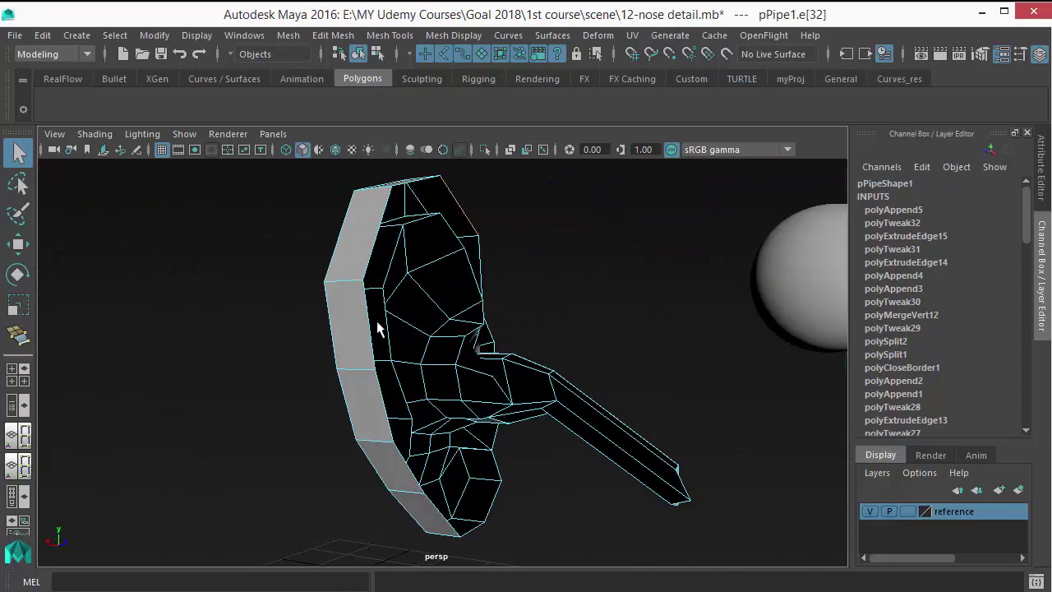
left_click_drag(378, 329, 554, 526, "alt")
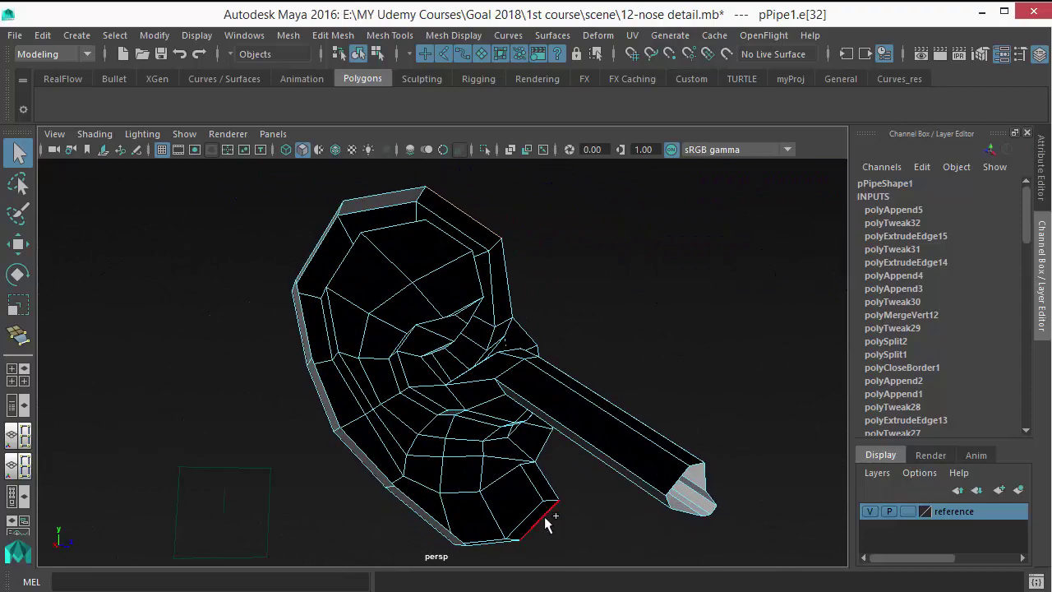
left_click(544, 516)
left_click_drag(613, 510, 437, 189, "alt")
left_click_drag(556, 380, 313, 393, "alt")
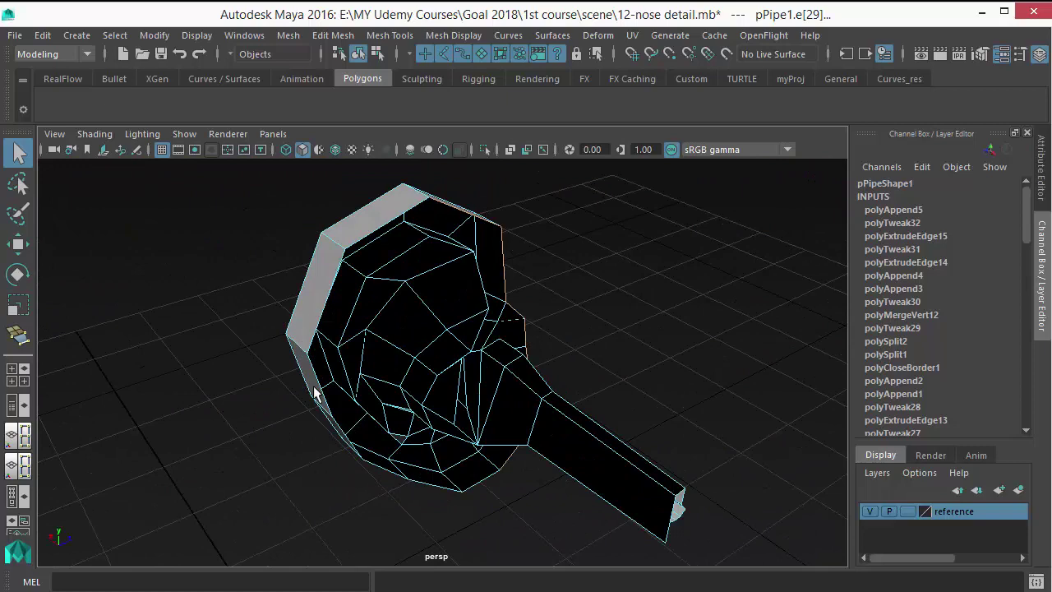
- Add the border edges over the top, down the outer rim and under the earlobe to the selection
left_click_drag(404, 224, 461, 239, "alt")
left_click(440, 236)
left_click(393, 220)
left_click(345, 293, "shift")
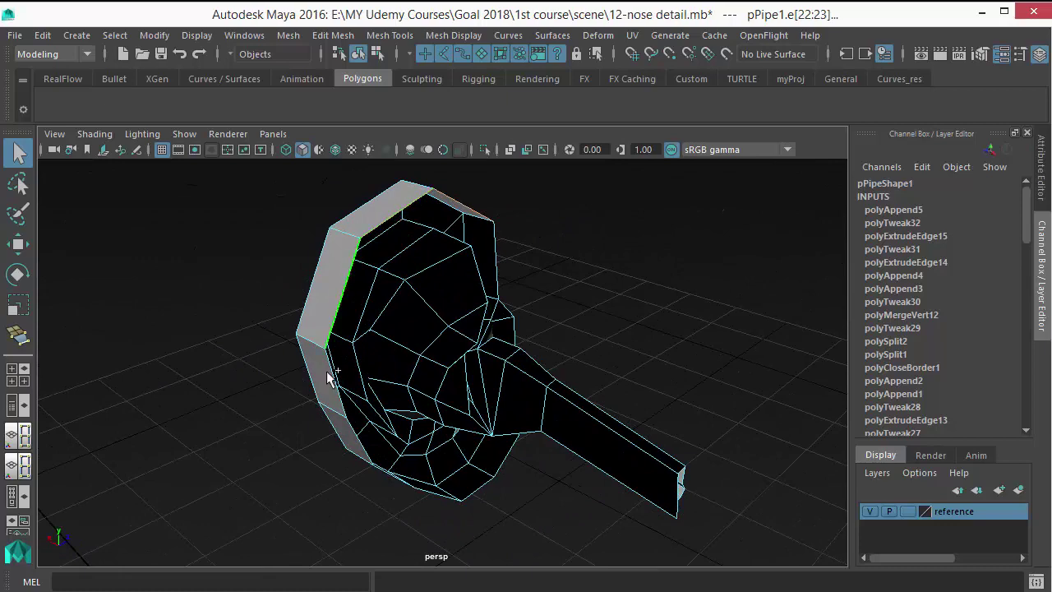
left_click_drag(411, 458, 536, 304, "alt")
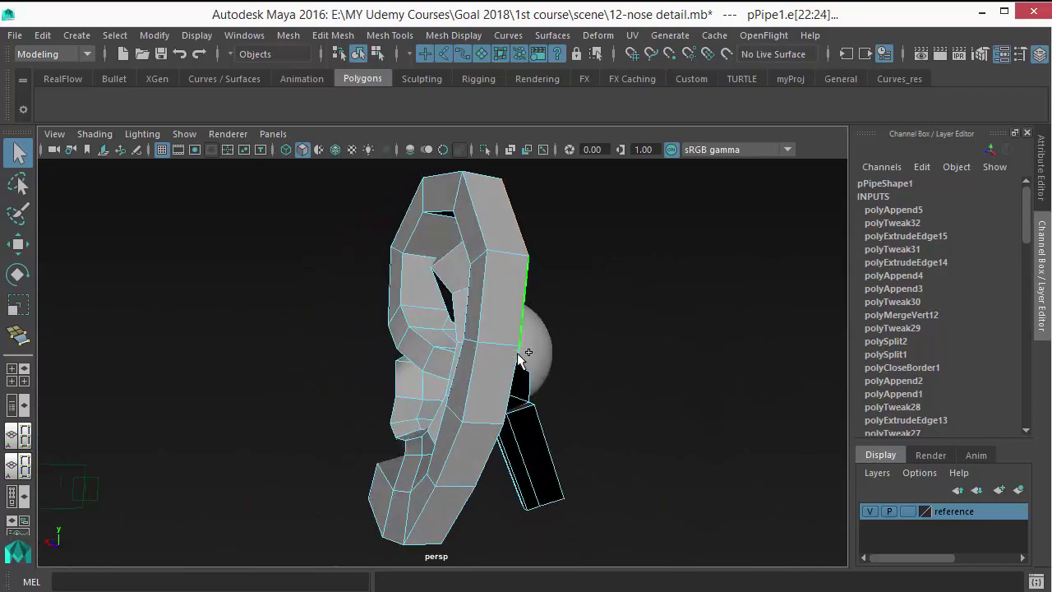
left_click(471, 498, "shift")
left_click_drag(621, 485, 524, 579, "alt")
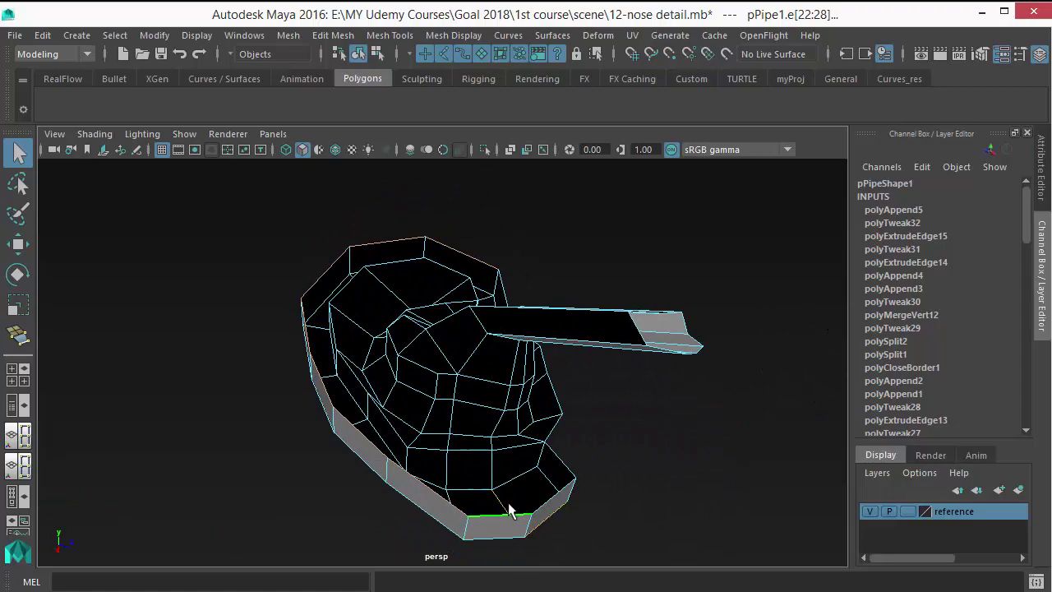
left_click_drag(697, 489, 493, 349, "alt")
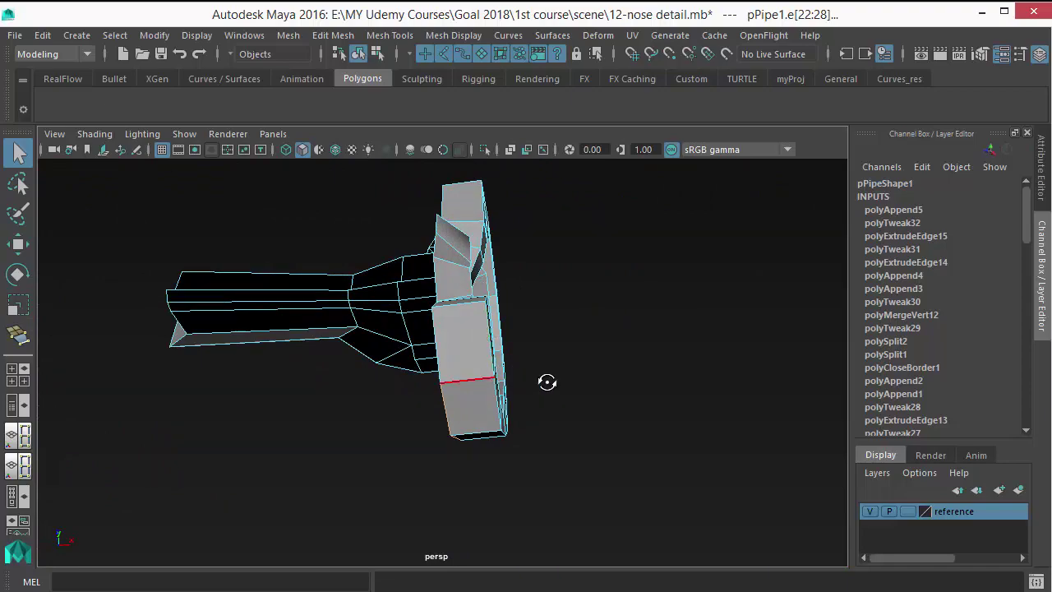
left_click_drag(548, 381, 511, 381, "alt")
mouse_move(580, 393)
left_mouse_down("alt")
mouse_move(653, 446)
mouse_move(340, 493)
mouse_move(461, 329)
mouse_move(632, 354)
mouse_move(492, 281)
left_mouse_up("alt")
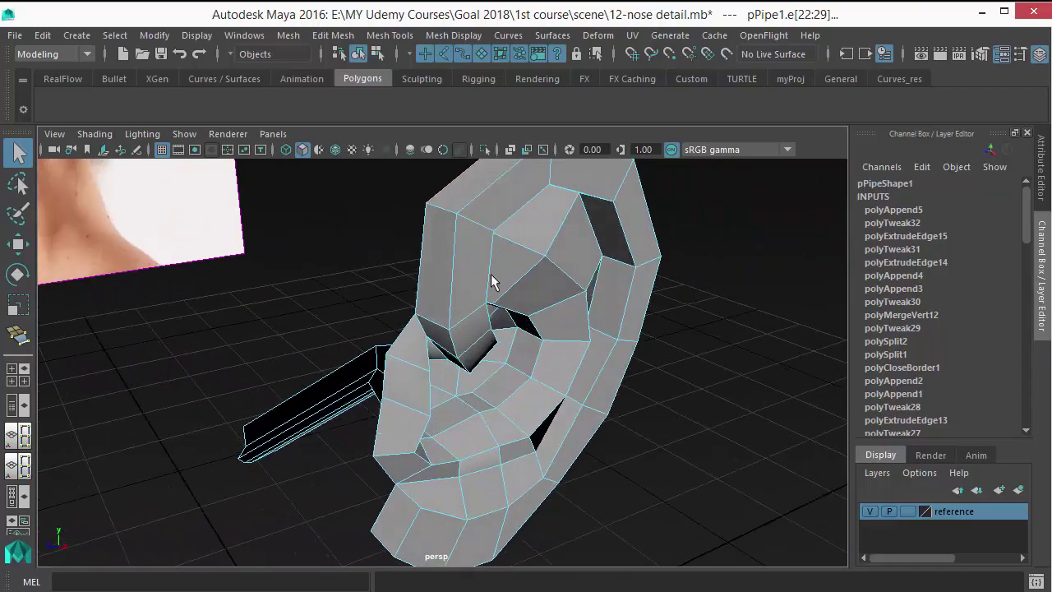
- Extrude the selected border edges about -0.28 in local Z and 0.15 in local Y to form the ear's back
right_click_drag(476, 236, 474, 289, "shift")
left_click_drag(601, 376, 761, 341, "alt")
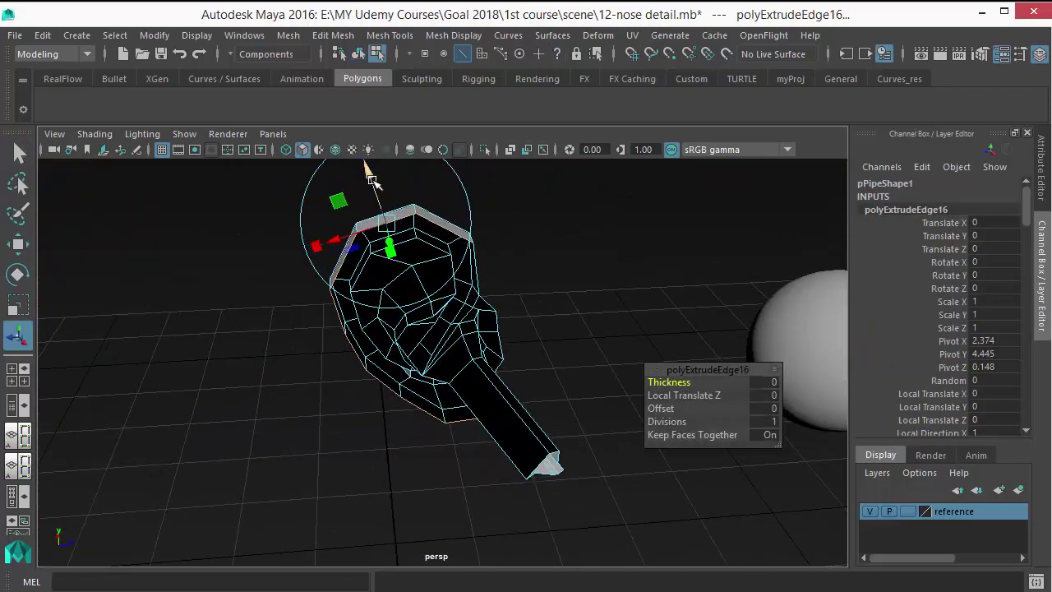
left_click_drag(384, 306, 553, 311, "alt")
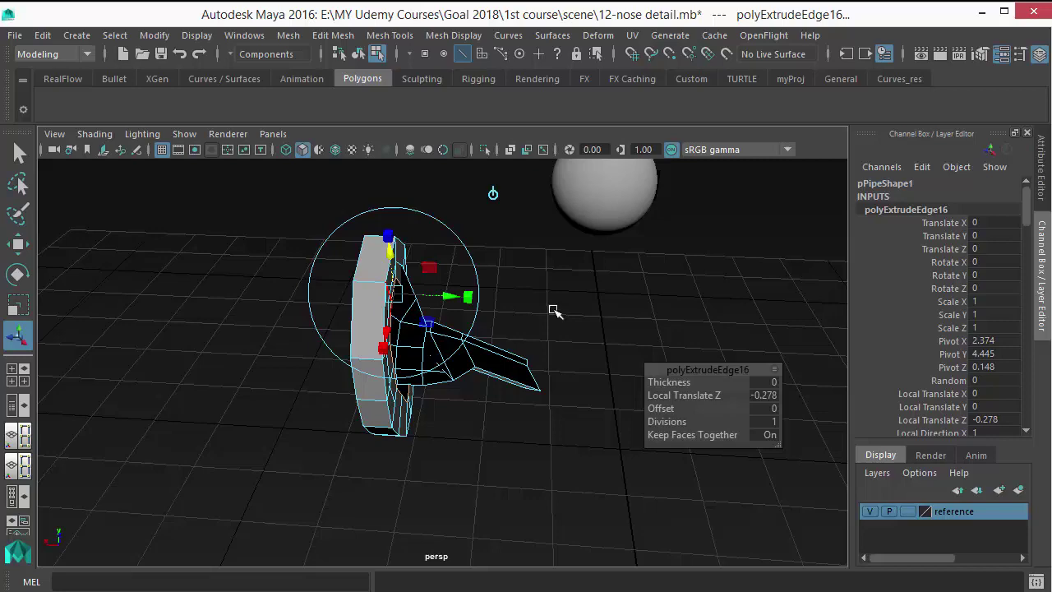
left_click_drag(452, 297, 479, 304)
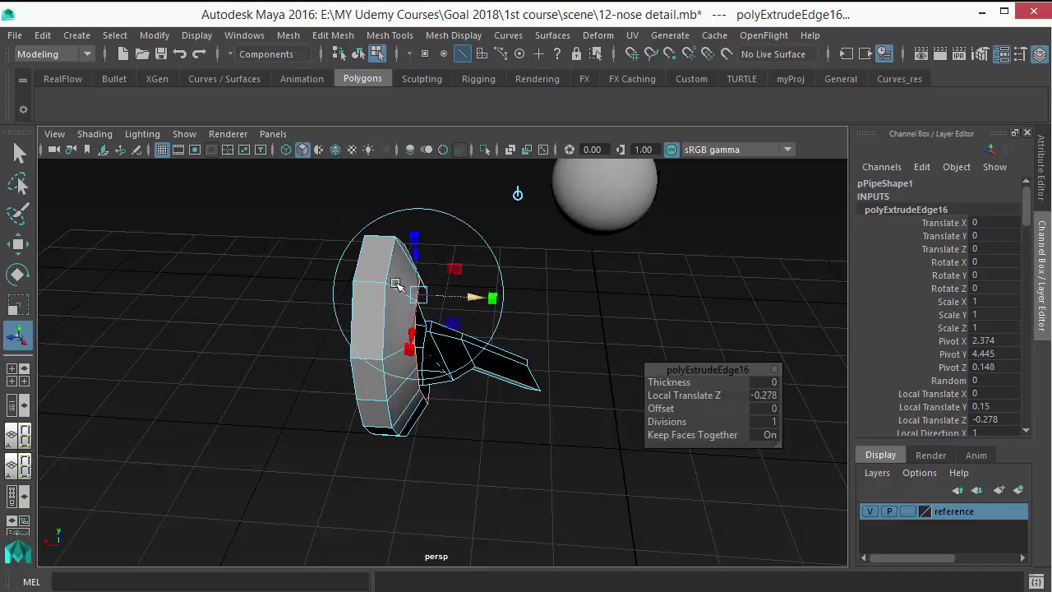
left_click_drag(396, 285, 575, 246, "alt")
middle_click_drag(576, 245, 566, 315, "alt")
key("q")
- Append polygons between the extruded back border and the front rim, behind the earlobe and at the upper ear
right_click_drag(498, 192, 575, 117)
left_click_drag(493, 329, 429, 218, "alt")
right_click_drag(430, 219, 503, 207, "shift")
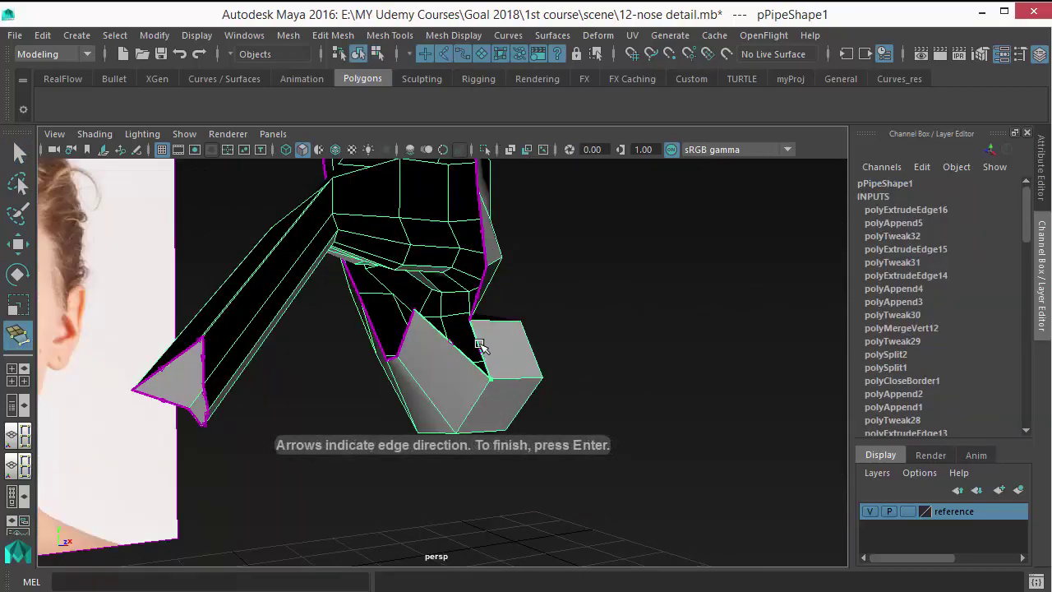
left_click(480, 343)
left_click_drag(644, 374, 549, 429, "alt")
key("q")
left_click_drag(550, 369, 521, 336, "alt")
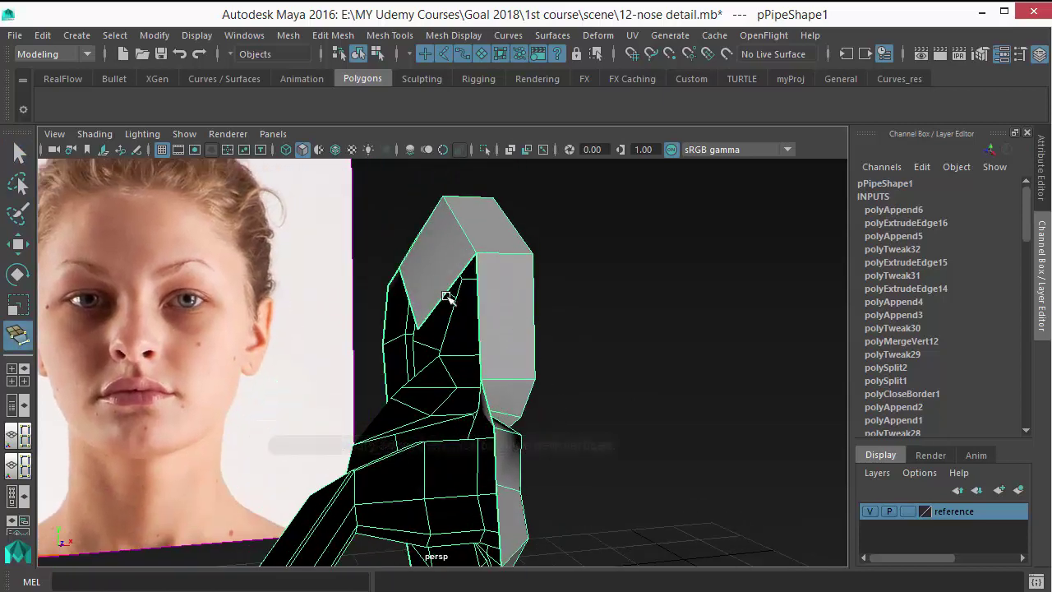
key("q")
left_click_drag(491, 333, 467, 310, "alt")
- Preview the ear with smoothing and examine its inner folds and opening
key("3")
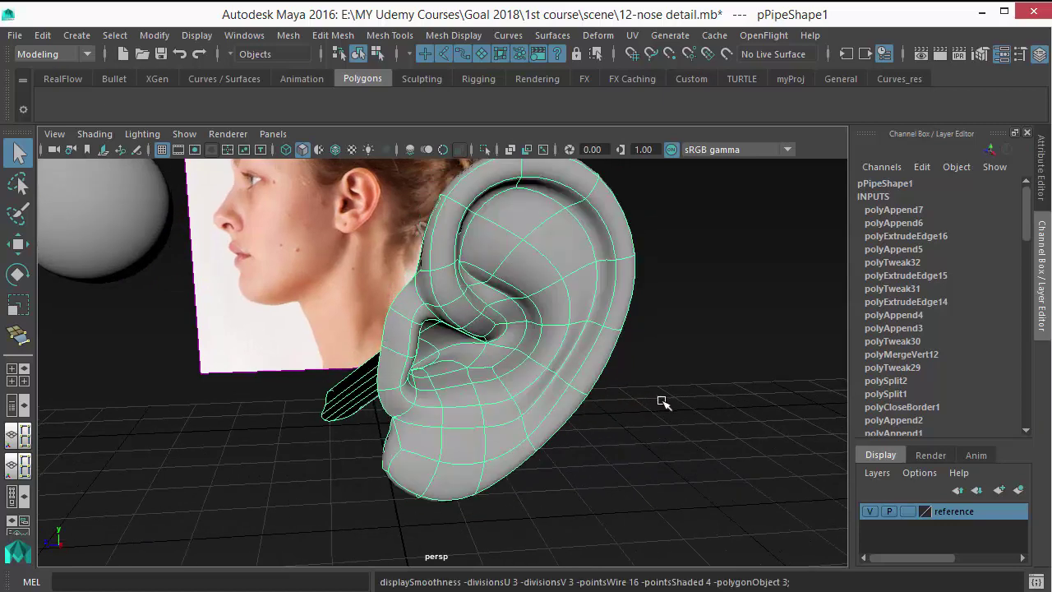
left_click(660, 403)
left_click_drag(660, 404, 477, 391, "alt")
left_click(431, 380)
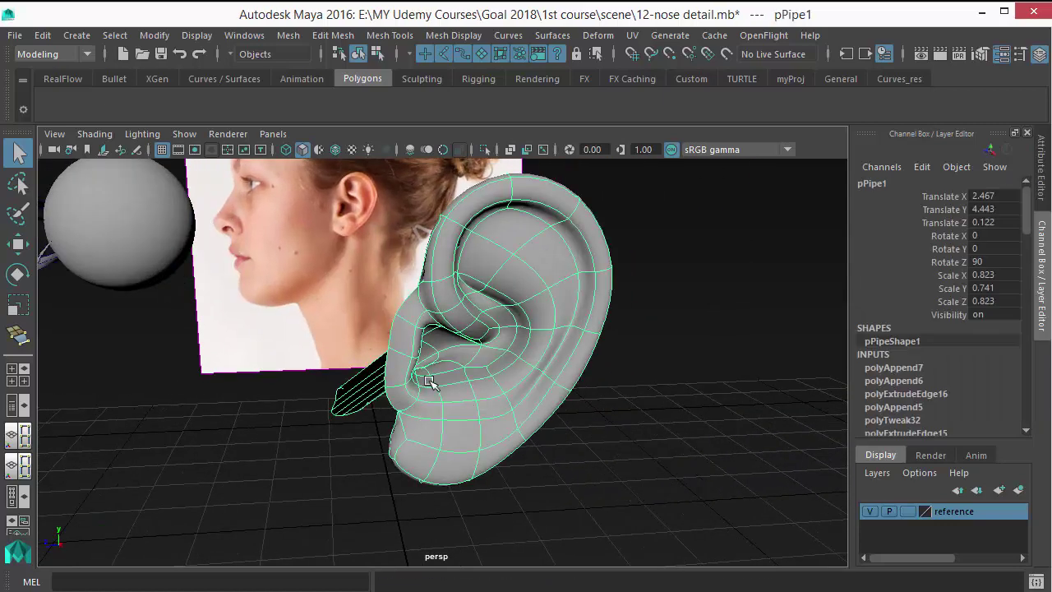
right_click_drag(432, 381, 512, 425, "alt")
- Display the ear unsmoothed and adjust an edge on the floor of the inner ear bowl
key("1")
left_click_drag(512, 425, 493, 366, "alt")
right_click_drag(488, 141, 489, 96)
left_click(480, 367)
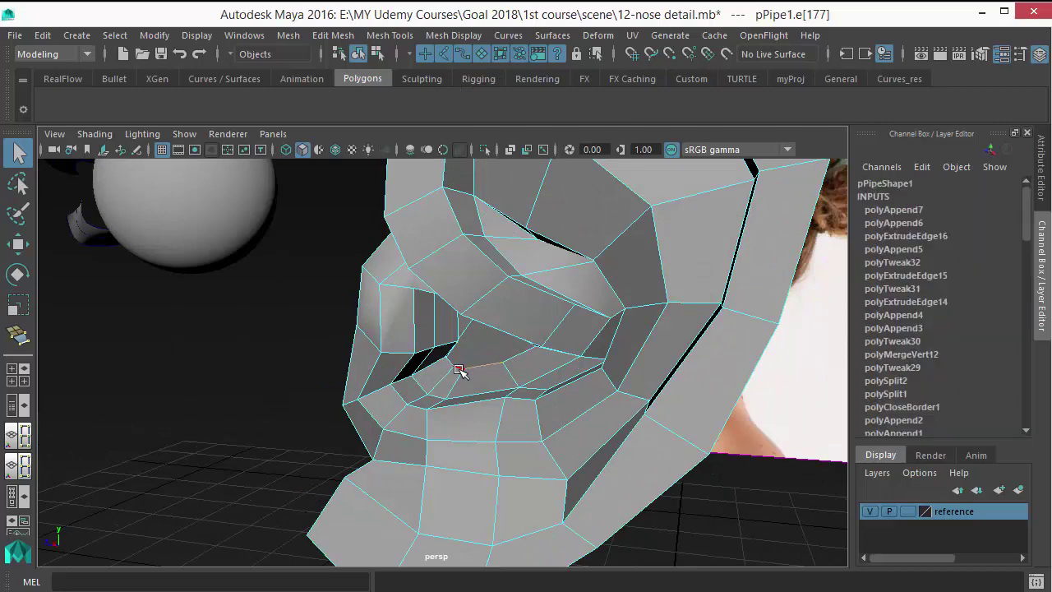
left_click_drag(499, 418, 511, 399, "alt")
mouse_move(555, 286)
left_mouse_down("alt")
mouse_move(568, 312)
mouse_move(568, 274)
mouse_move(576, 282)
left_mouse_up("alt")
right_click_drag(575, 142, 646, 97)
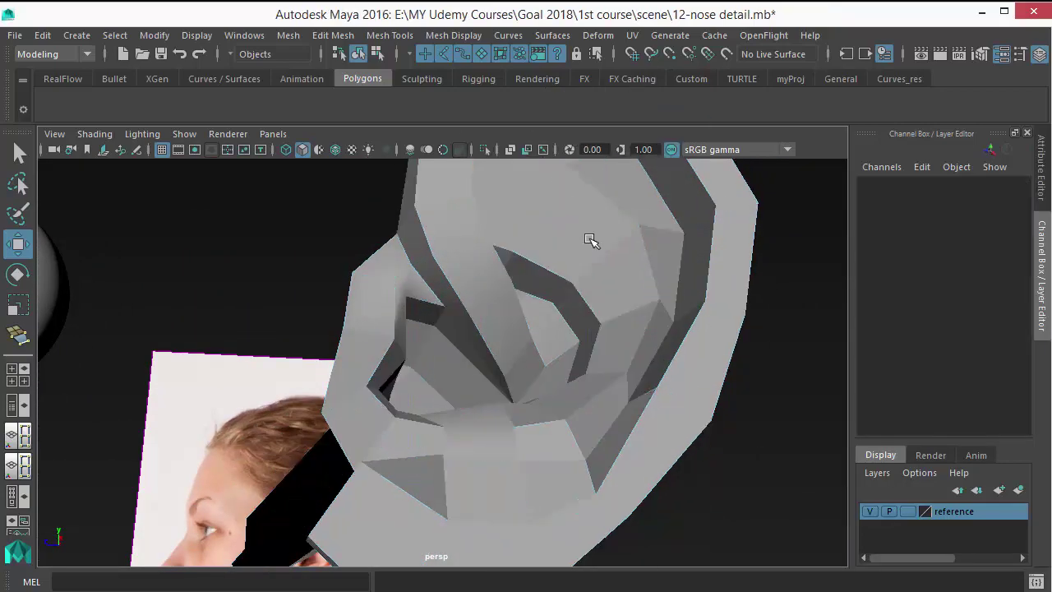
left_click(592, 242)
- Show the ear smoothed again, check the reshaped inner bowl and select the ear mesh
key("3")
scroll(669, 383, "down", 2)
left_click(697, 422)
scroll(466, 407, "down", 3)
left_click_drag(567, 354, 534, 430, "alt")
left_click(476, 418)
scroll(480, 428, "up", 2)
- Compare the ear's wireframe with the photo in the side view, and show its vertices in shaded display
key("space")
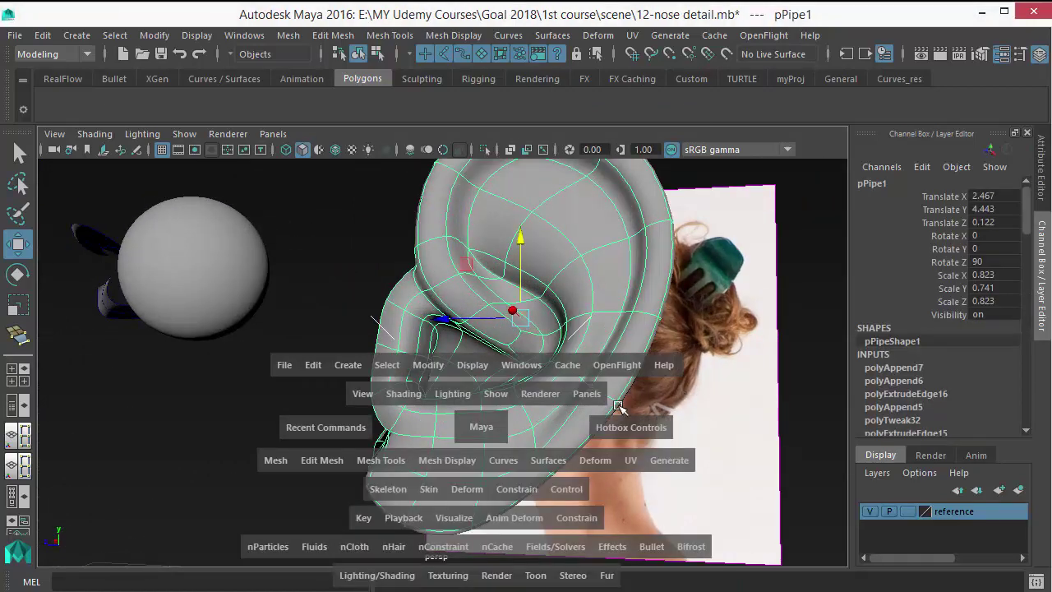
key("space")
middle_click_drag(453, 448, 456, 387, "alt")
right_click_drag(457, 387, 564, 399, "alt")
key("4")
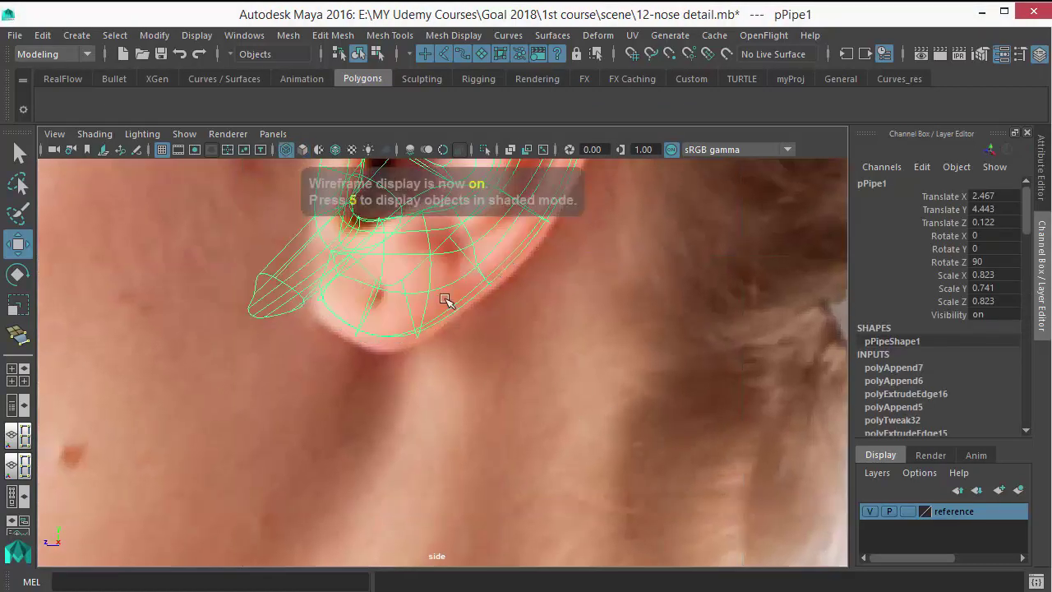
middle_click_drag(446, 300, 463, 401, "alt")
right_click_drag(462, 401, 514, 380, "alt")
right_click(482, 307)
right_click_drag(483, 306, 393, 117)
middle_click_drag(484, 310, 485, 339, "alt")
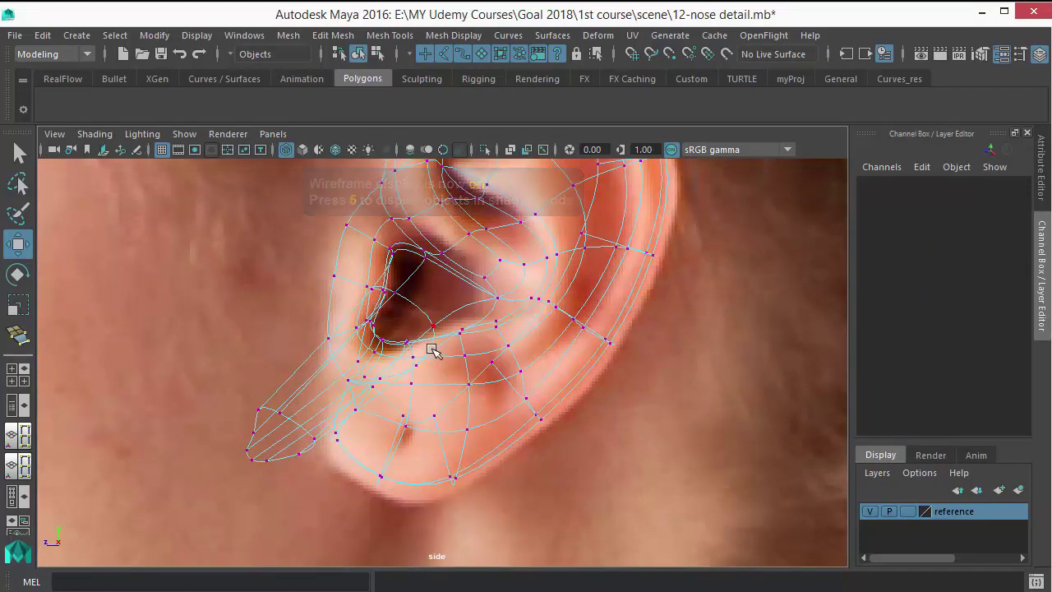
key("5")
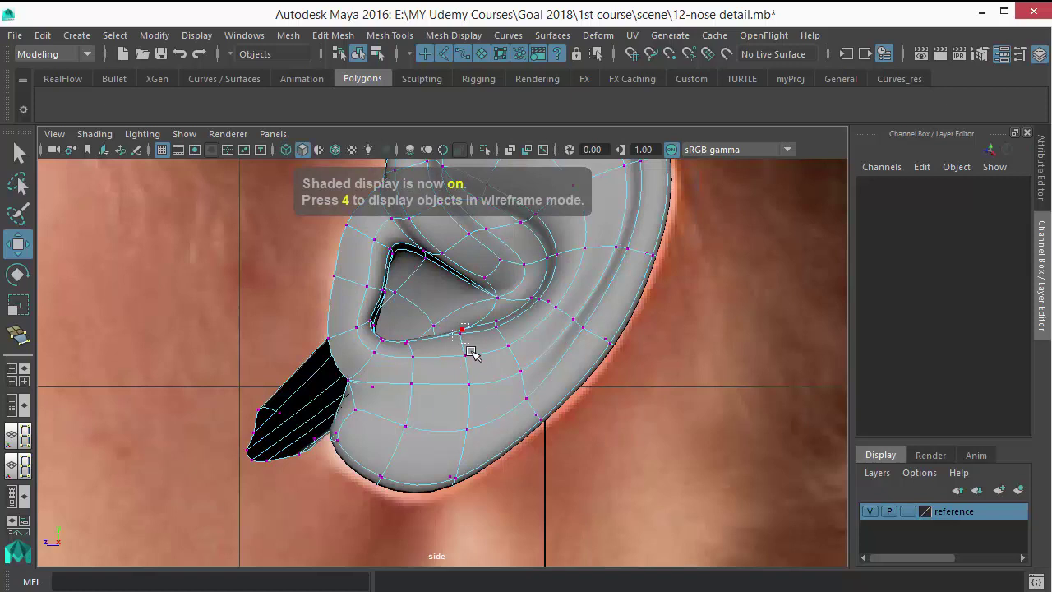
- Reposition the vertices along the lower and rear rim of the ear opening to refine its curve
left_click(471, 352)
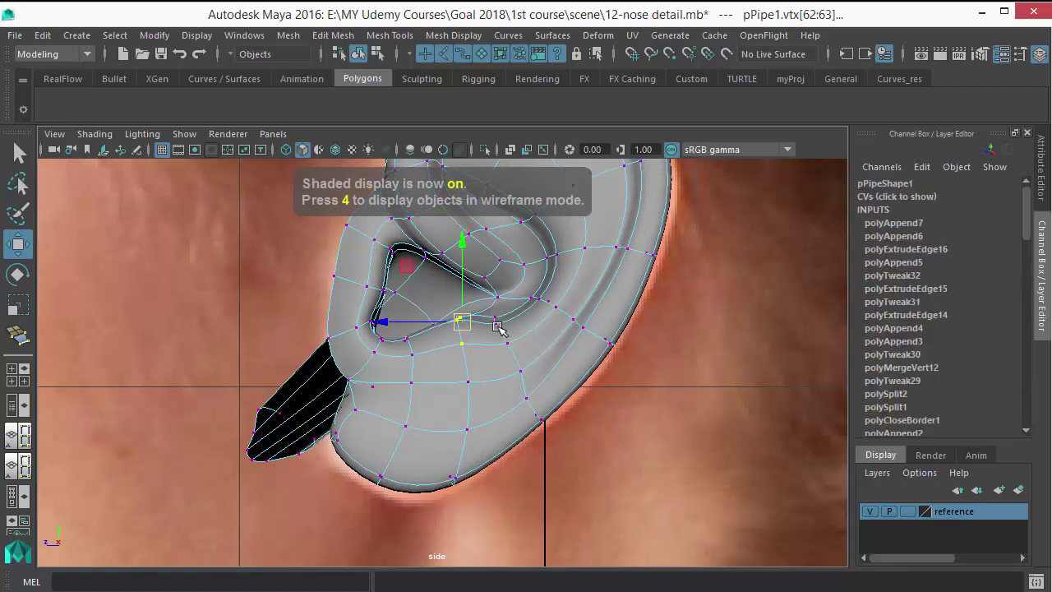
left_click_drag(487, 311, 519, 348)
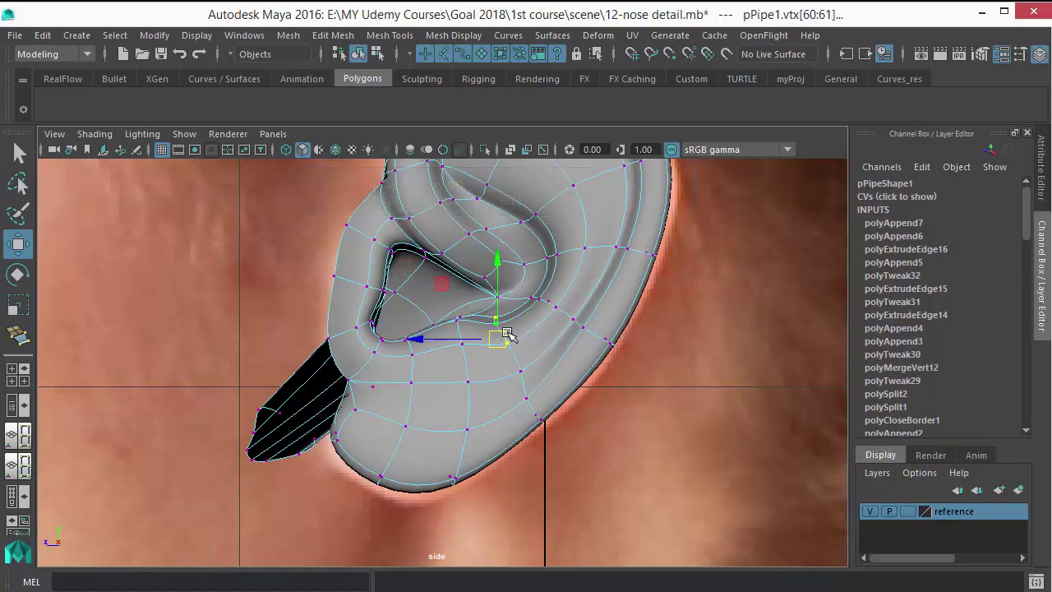
left_click(519, 351)
key("ctrl+z")
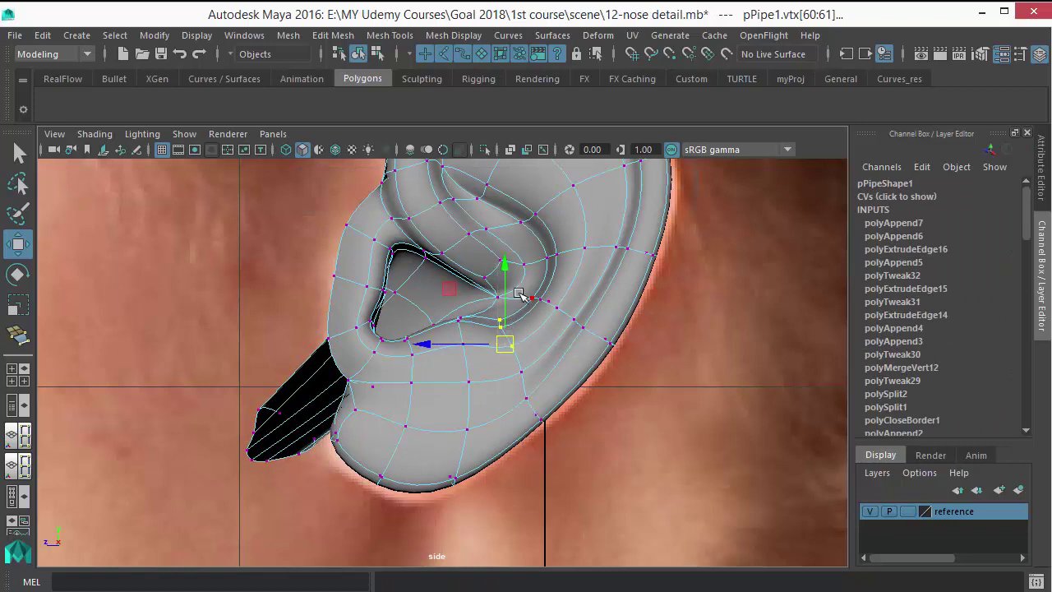
left_click(540, 306)
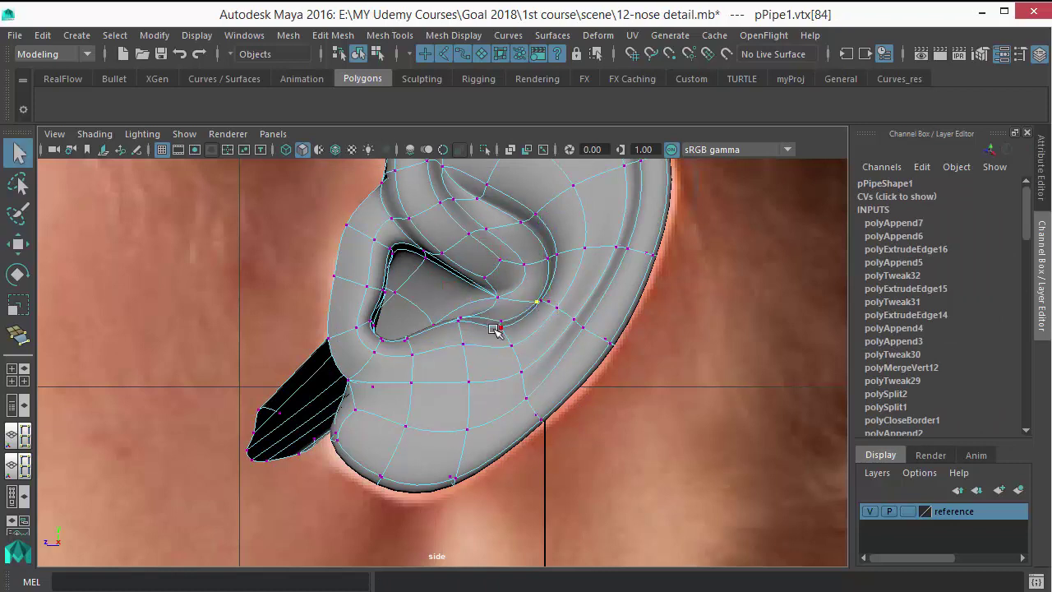
- Shift the front rim vertices of the ear opening slightly toward the back of the ear
middle_click_drag(496, 329, 510, 345, "alt")
left_click_drag(386, 289, 403, 317)
key("w")
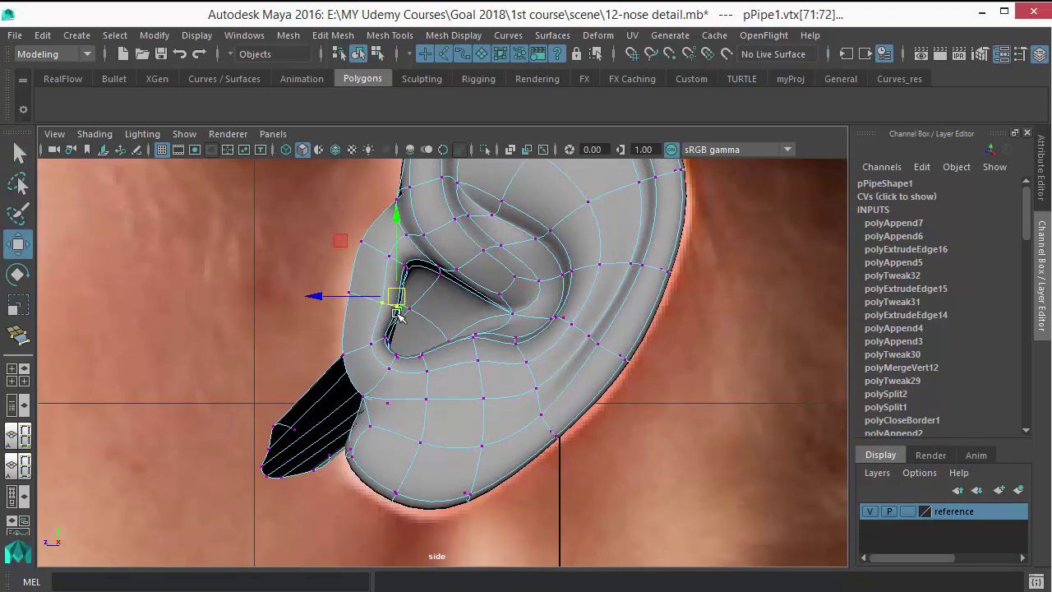
- Return to the perspective view and object selection, and check the smoothed ear's shape
key("space")
left_click_drag(546, 344, 530, 176)
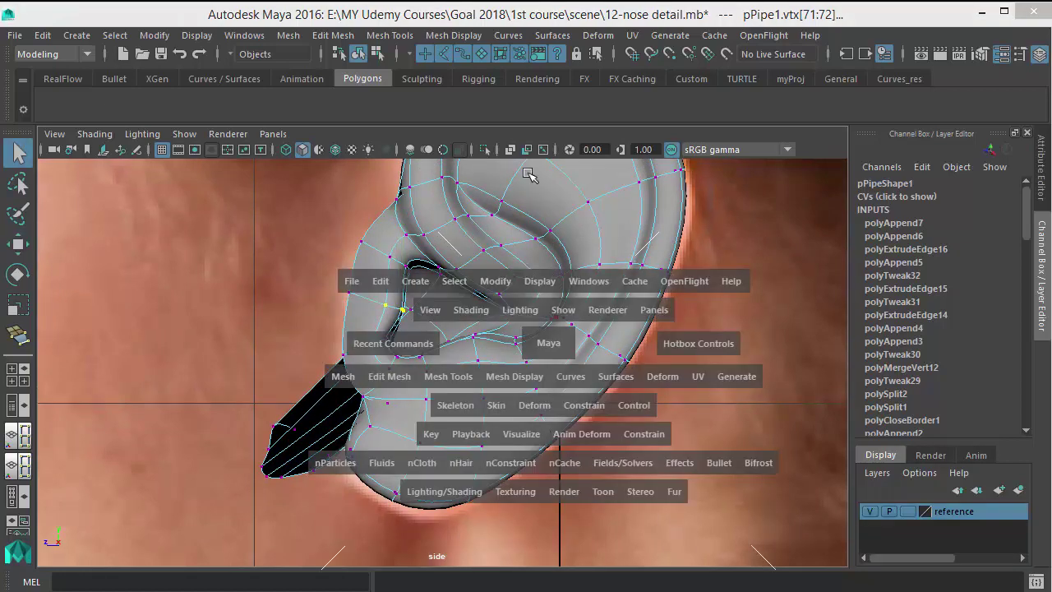
right_click_drag(516, 278, 441, 240)
left_click(311, 280)
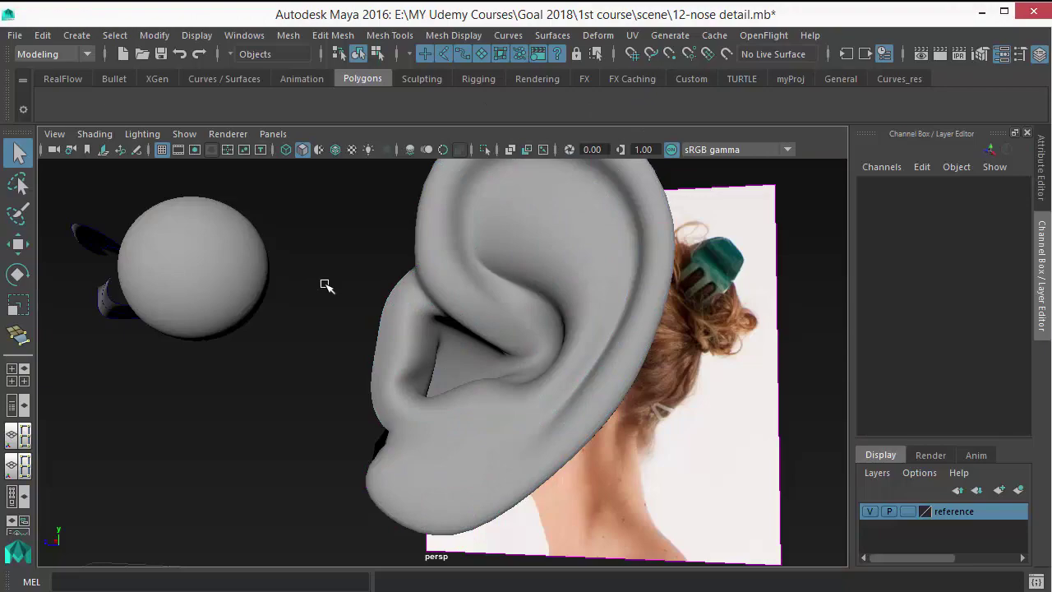
right_click_drag(560, 368, 280, 370, "alt")
left_click_drag(427, 330, 457, 345, "alt")
left_click(457, 345)
- Display the ear unsmoothed and turn on the Poly Count heads-up display
key("1")
right_click_drag(518, 362, 604, 367, "alt")
left_click_drag(567, 370, 378, 395, "alt")
right_click_drag(378, 394, 461, 362, "alt")
left_click_drag(460, 346, 409, 323, "alt")
left_click_drag(238, 316, 279, 137, "alt")
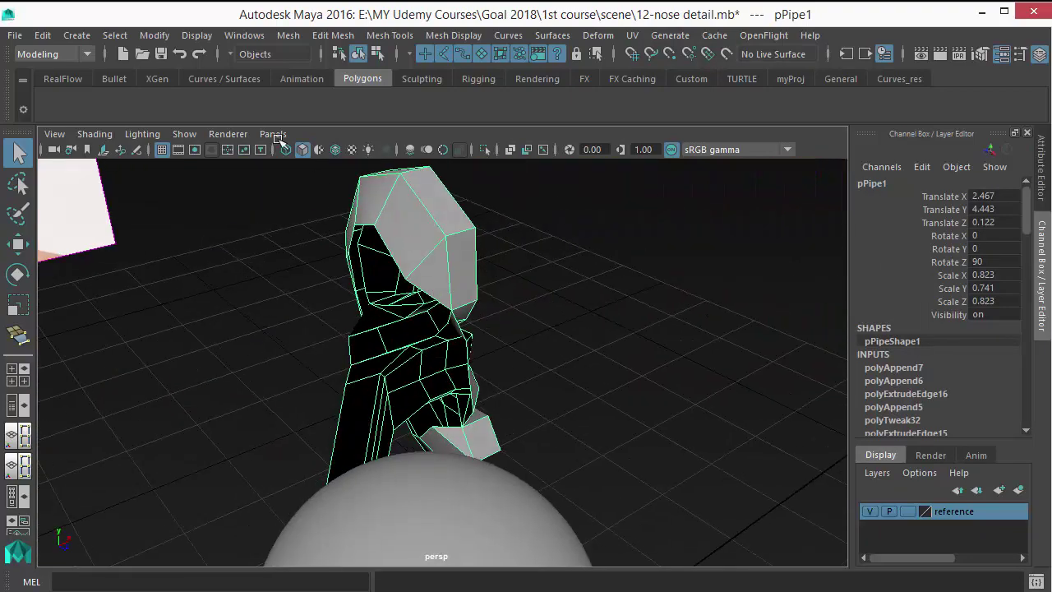
left_click(197, 36)
mouse_move(211, 97)
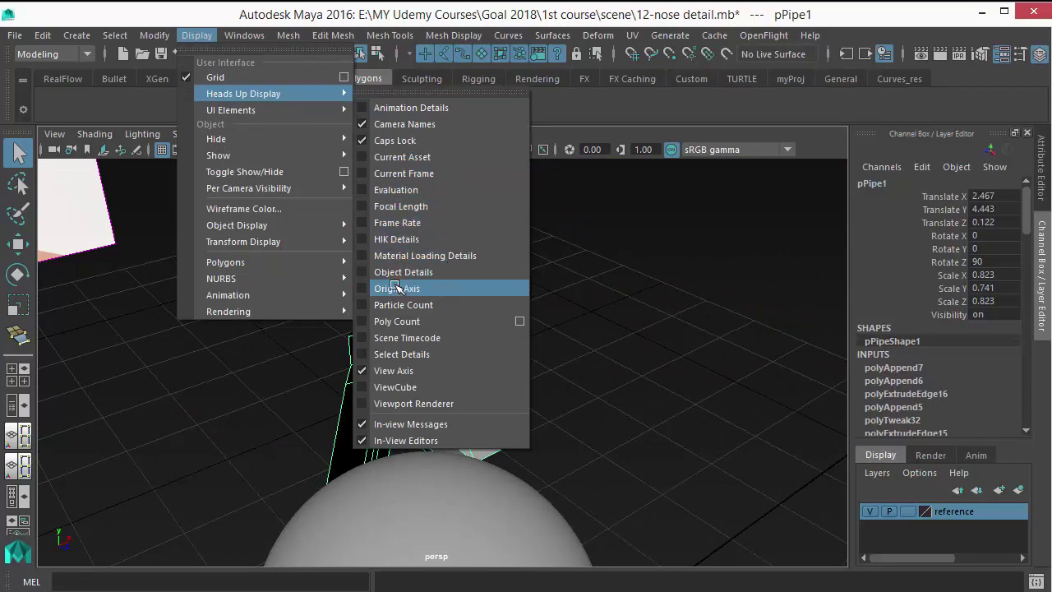
left_click(398, 320)
left_click_drag(543, 344, 255, 333, "alt")
right_click_drag(548, 301, 276, 226, "alt")
left_click_drag(268, 210, 218, 223, "alt")
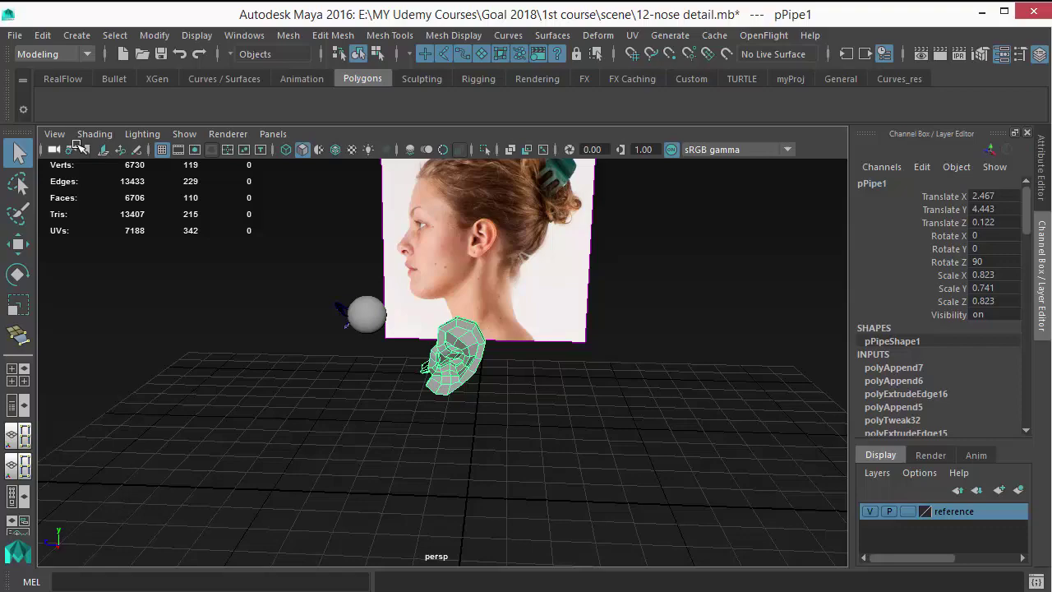
- Select the open border edge loop on the back of the ear and check its edge count
left_click_drag(466, 302, 539, 303, "alt")
key("f")
right_click_drag(539, 302, 539, 107)
left_click_drag(517, 341, 697, 333, "alt")
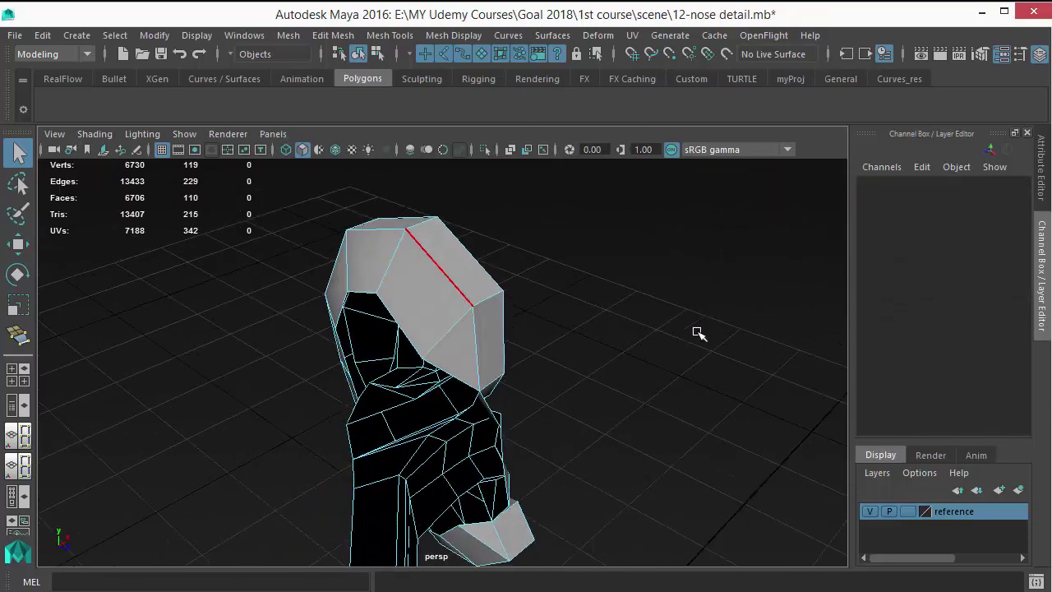
double_click(398, 321)
left_click_drag(547, 376, 354, 213, "alt")
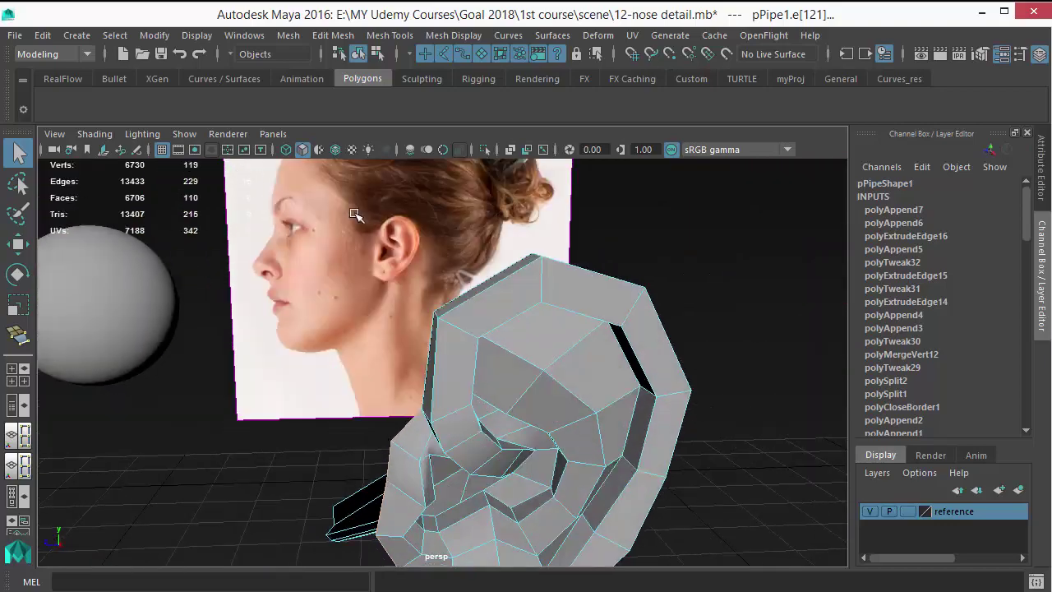
right_click_drag(349, 240, 221, 239, "alt")
left_click_drag(221, 239, 238, 195, "alt")
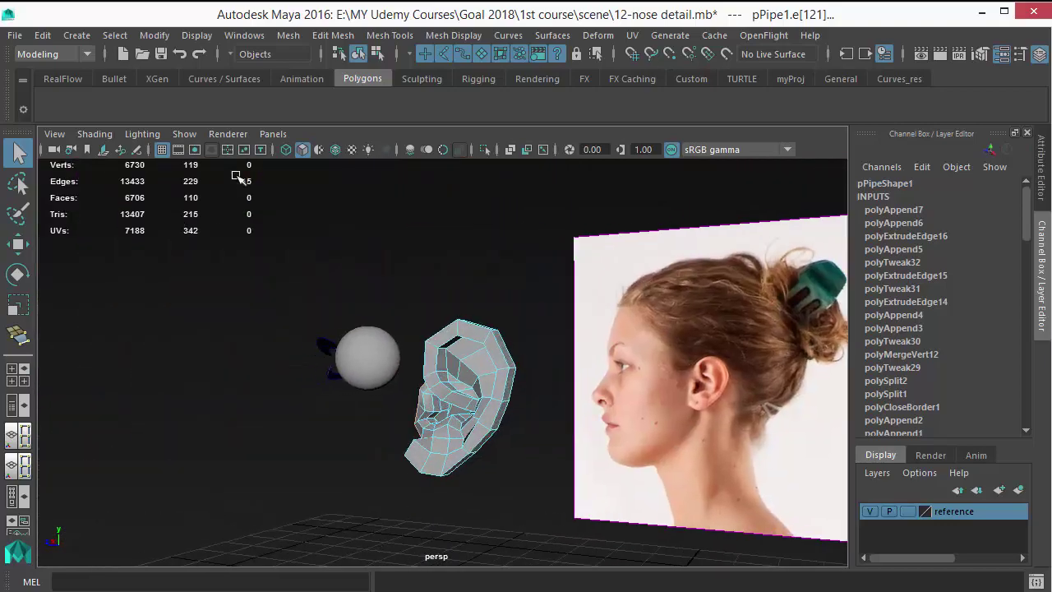
left_click_drag(389, 355, 386, 406, "alt")
scroll(531, 470, "up", 5)
scroll(403, 396, "down", 7)
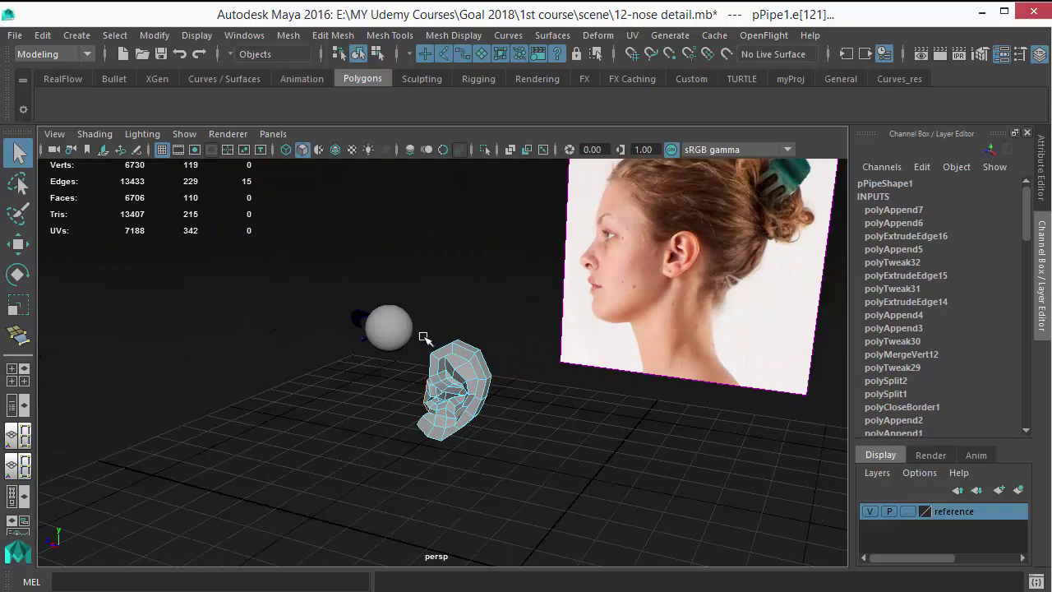
- Return to object selection, unhide the head mesh, and display the head unsmoothed
right_click_drag(435, 359, 508, 120)
left_click(485, 234)
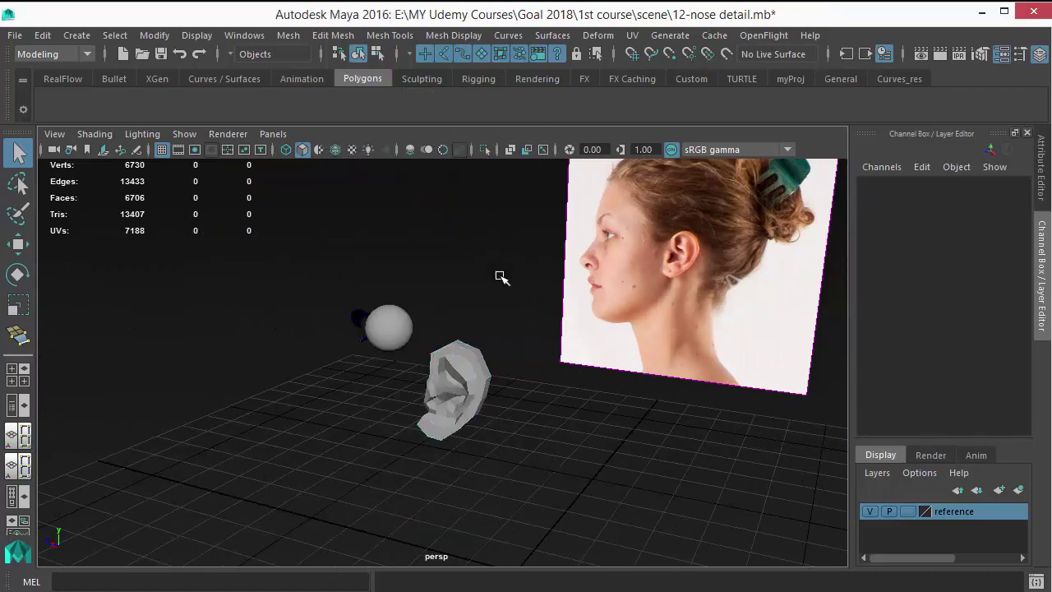
key("ctrl+shift+h")
scroll(489, 371, "up", 3)
left_click(567, 352)
scroll(655, 392, "up", 2)
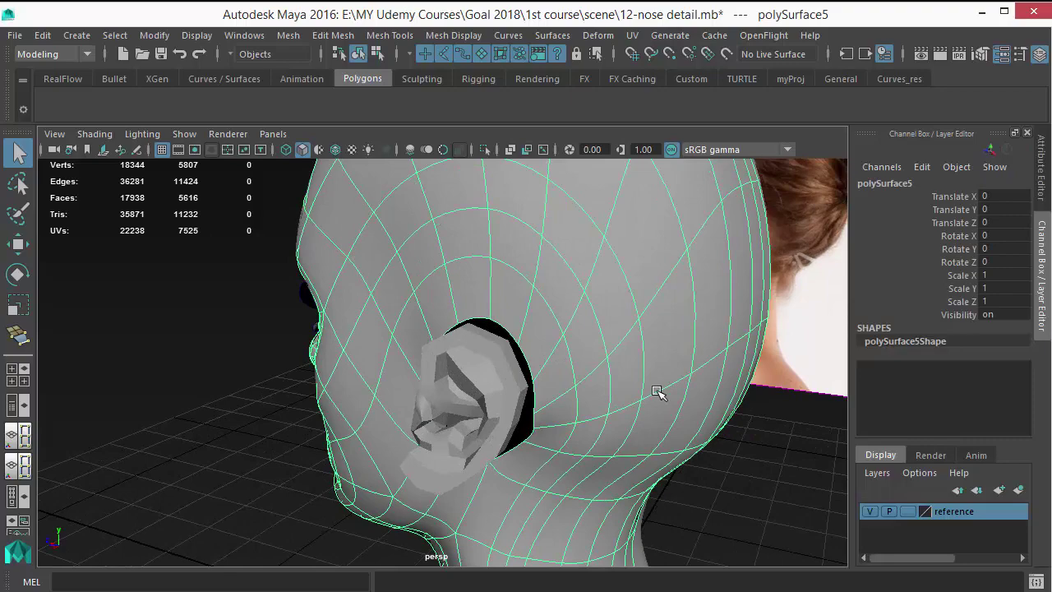
key("1")
- Select the border edge loop of the head's ear opening and check its edge count and surroundings
right_click_drag(613, 304, 588, 78)
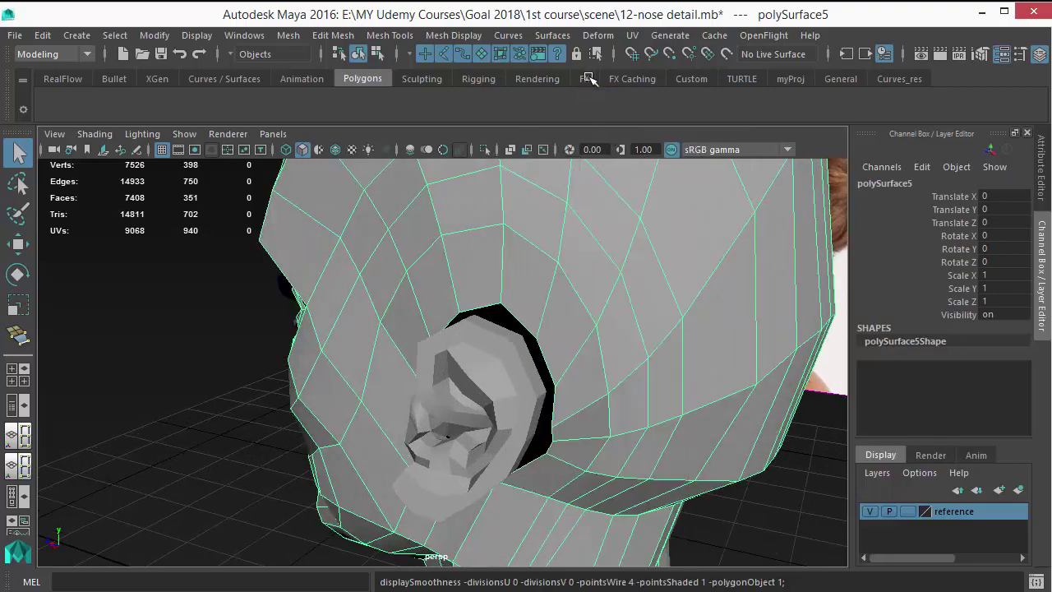
left_click(524, 329)
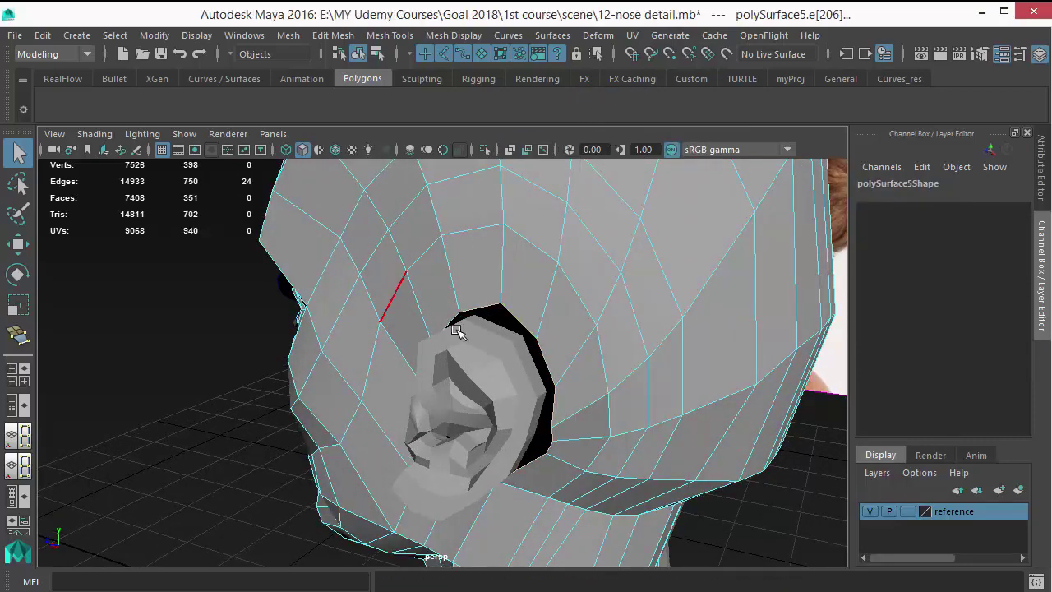
left_click_drag(456, 330, 567, 350, "alt")
scroll(279, 309, "down", 4)
left_click_drag(279, 309, 526, 287, "alt")
scroll(286, 295, "down", 3)
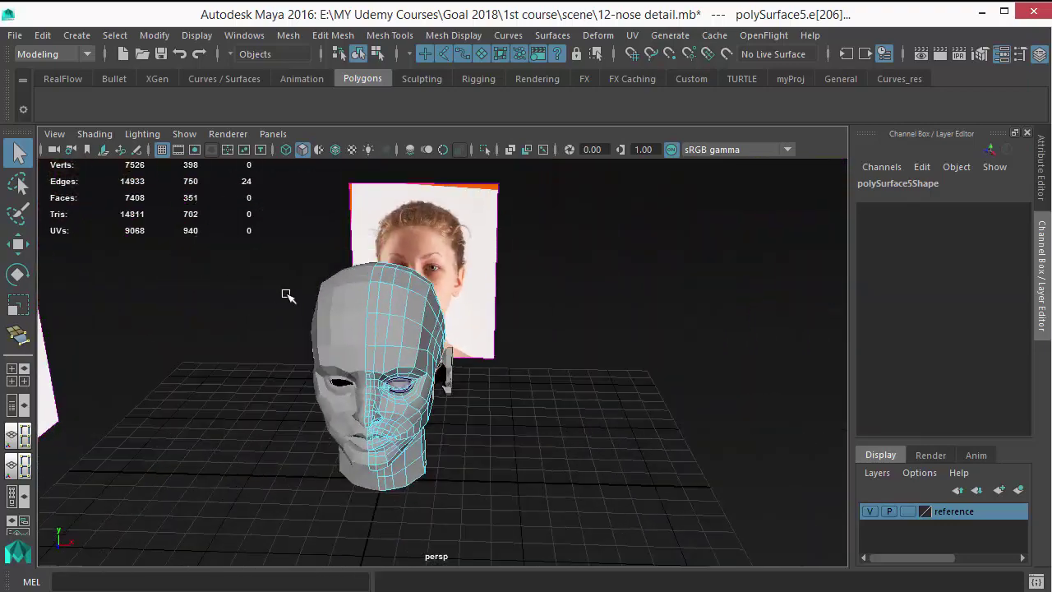
scroll(288, 296, "up", 3)
left_click_drag(288, 296, 254, 404, "alt")
left_click_drag(304, 368, 282, 248, "alt")
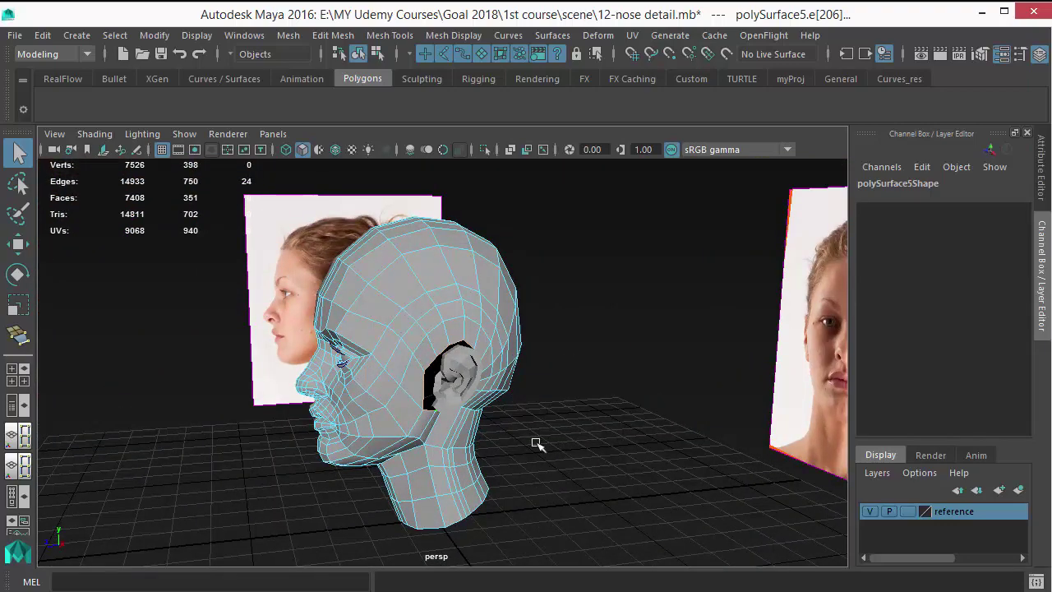
right_click_drag(536, 444, 709, 573, "alt")
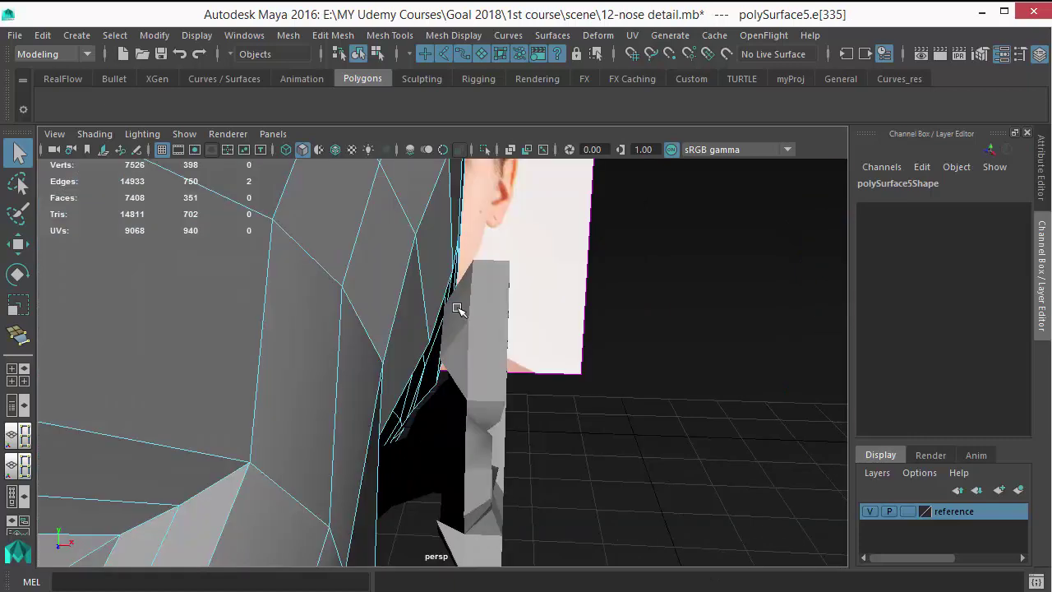
- Compare the edge counts of the ear's open border and the head's ear opening by selecting each loop in turn
right_click_drag(458, 308, 458, 97)
double_click(451, 344)
left_click_drag(451, 345, 482, 387, "alt")
double_click(452, 376)
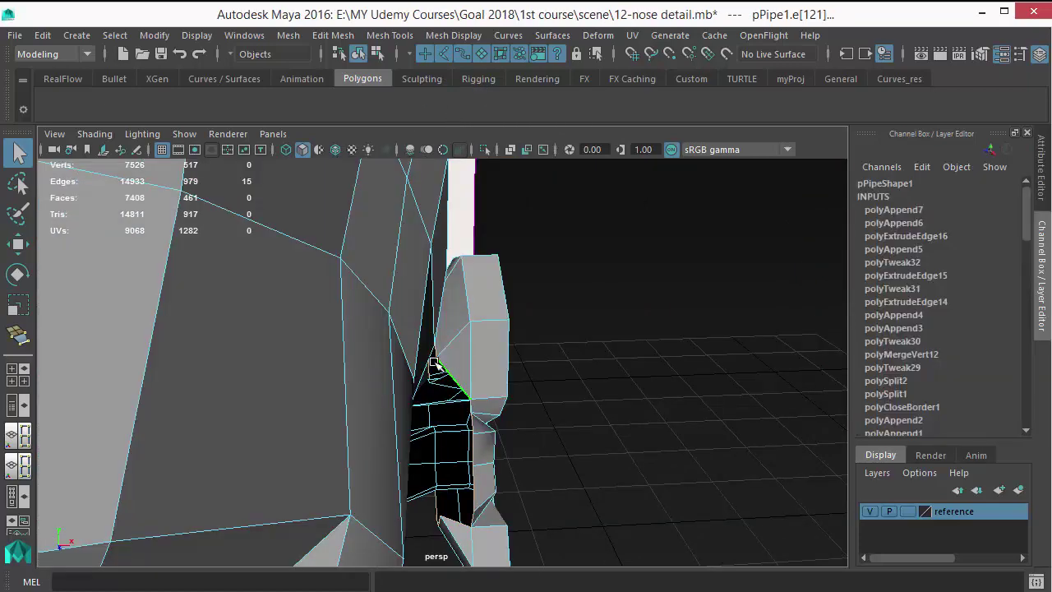
left_click_drag(361, 279, 398, 329, "alt")
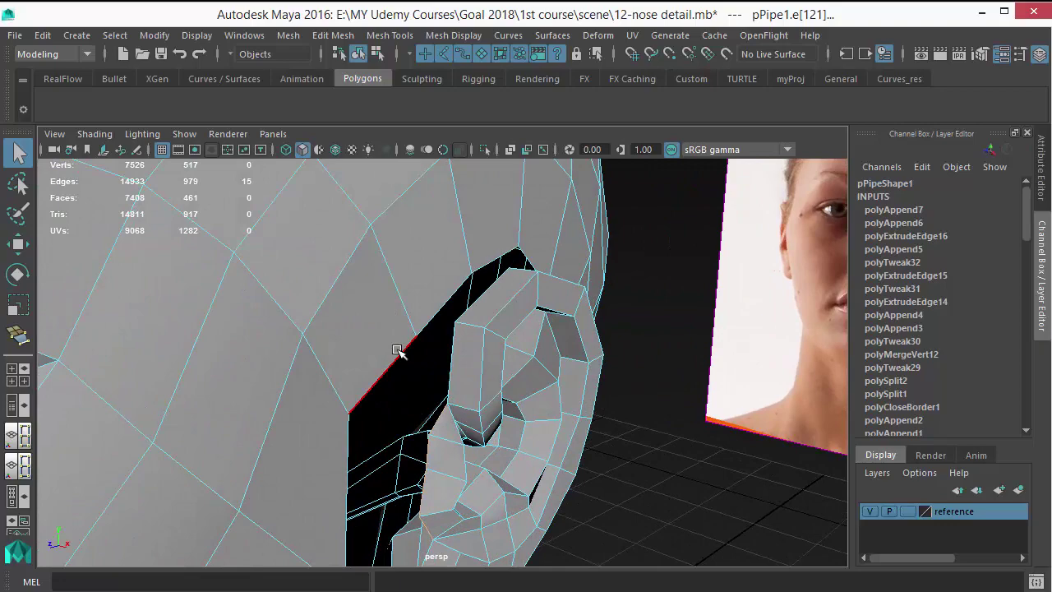
double_click(398, 351, "shift")
right_click_drag(547, 395, 446, 308, "alt")
left_click_drag(446, 308, 443, 287, "alt")
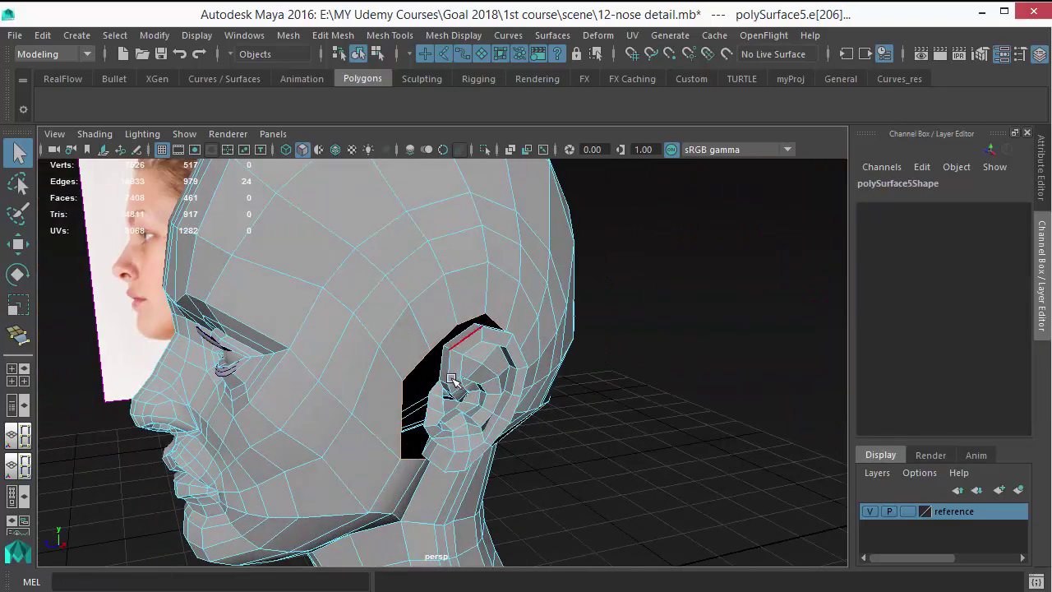
left_click_drag(452, 380, 469, 343, "alt")
left_click_drag(531, 288, 462, 285, "alt")
right_click_drag(463, 284, 472, 408, "alt")
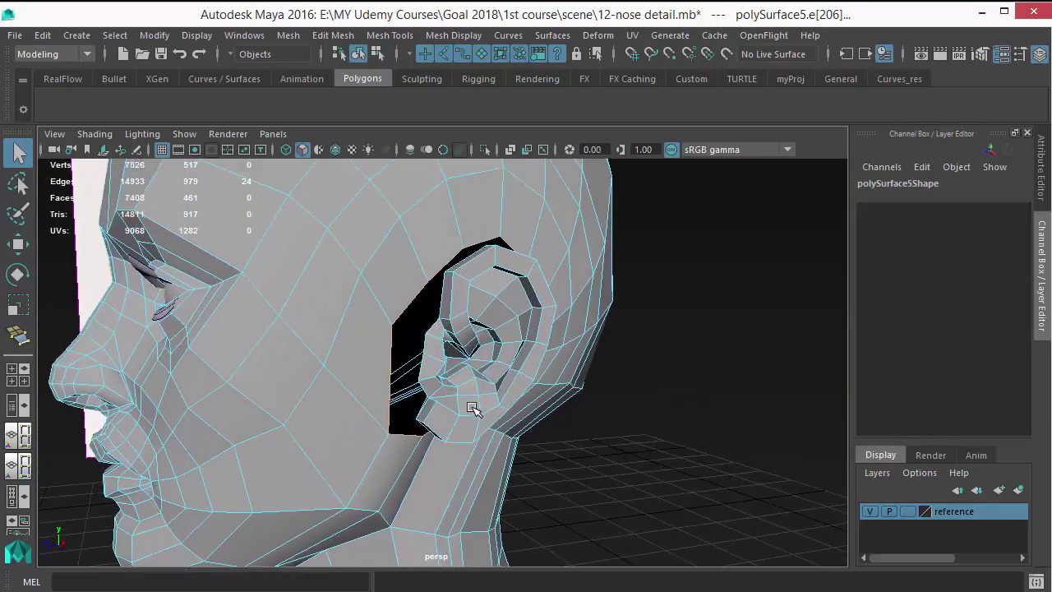
left_click_drag(475, 408, 453, 382, "alt")
- Insert two edge loops in the head mesh running into the ear opening's border, and return to object selection
right_click_drag(386, 142, 448, 119)
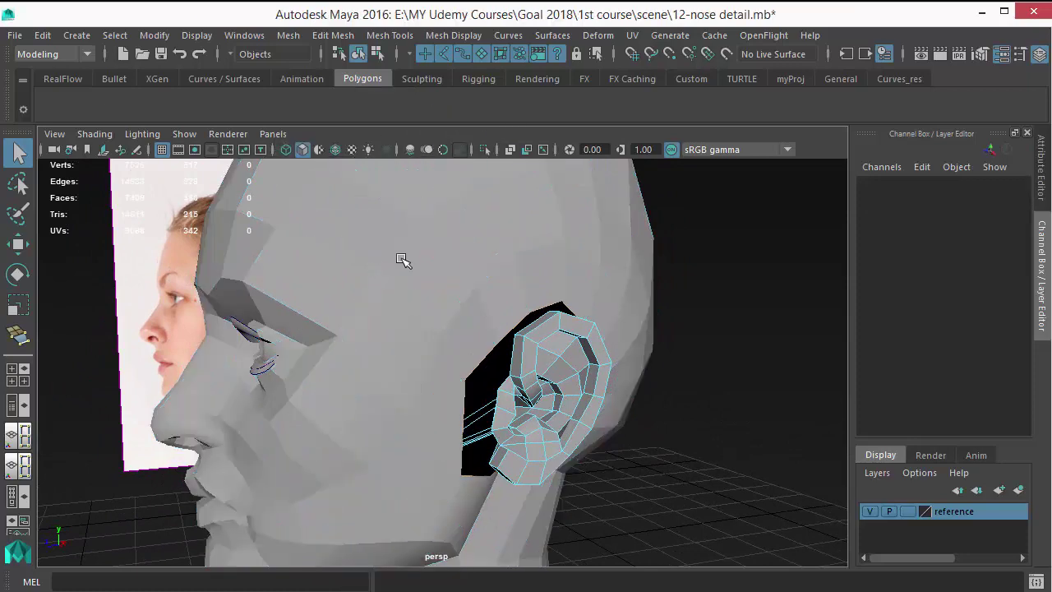
right_click_drag(400, 215, 325, 239, "shift")
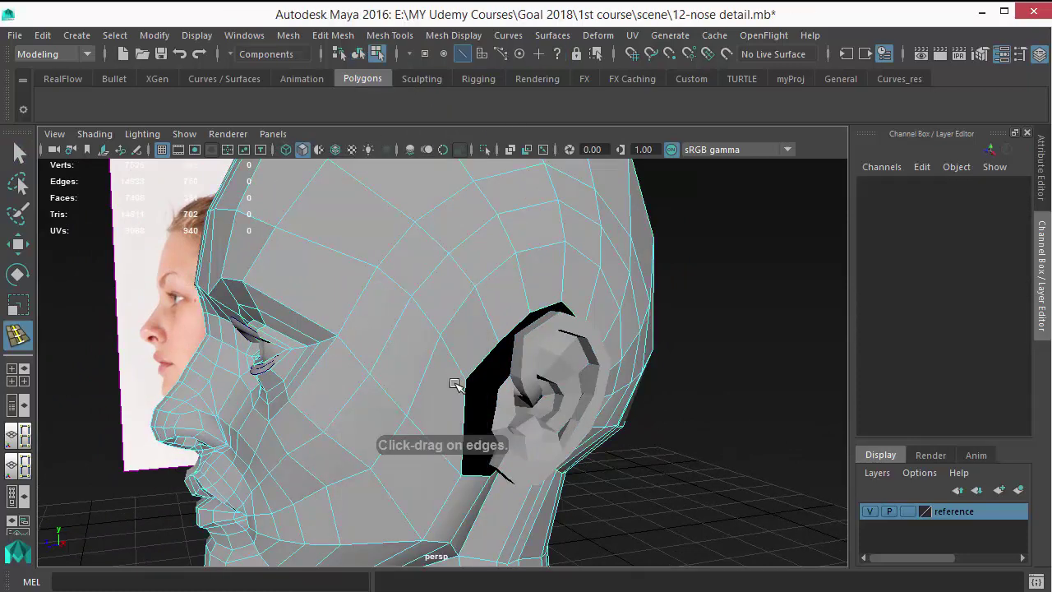
left_click_drag(455, 384, 628, 439, "alt")
left_click(425, 384, "ctrl")
left_click_drag(591, 325, 493, 357, "alt")
double_click(445, 335)
scroll(519, 383, "up", 2)
left_click(533, 380)
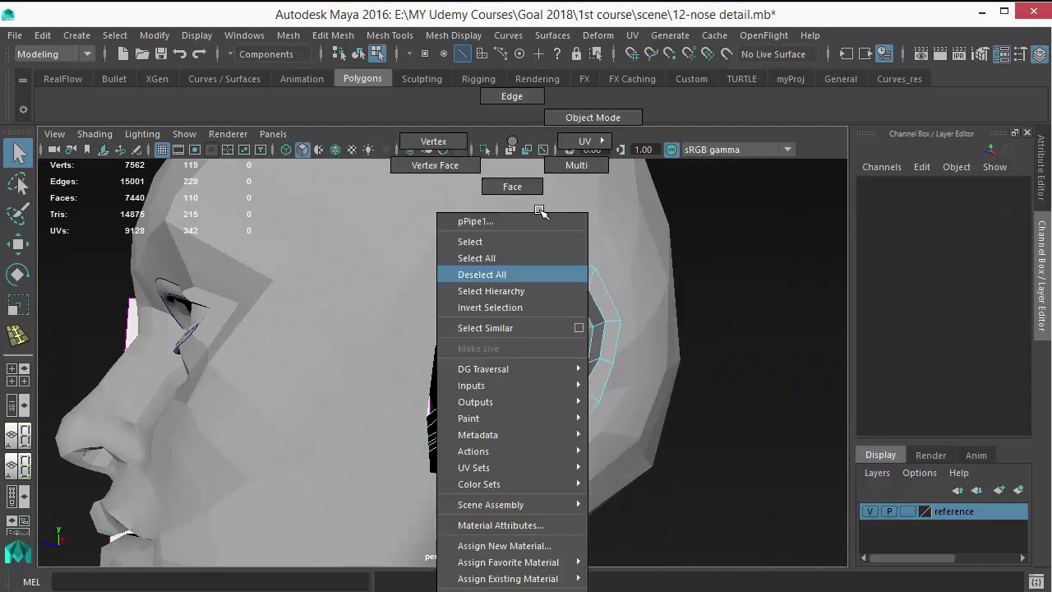
key("F8")
left_click_drag(341, 238, 408, 252, "alt")
left_click(418, 347)
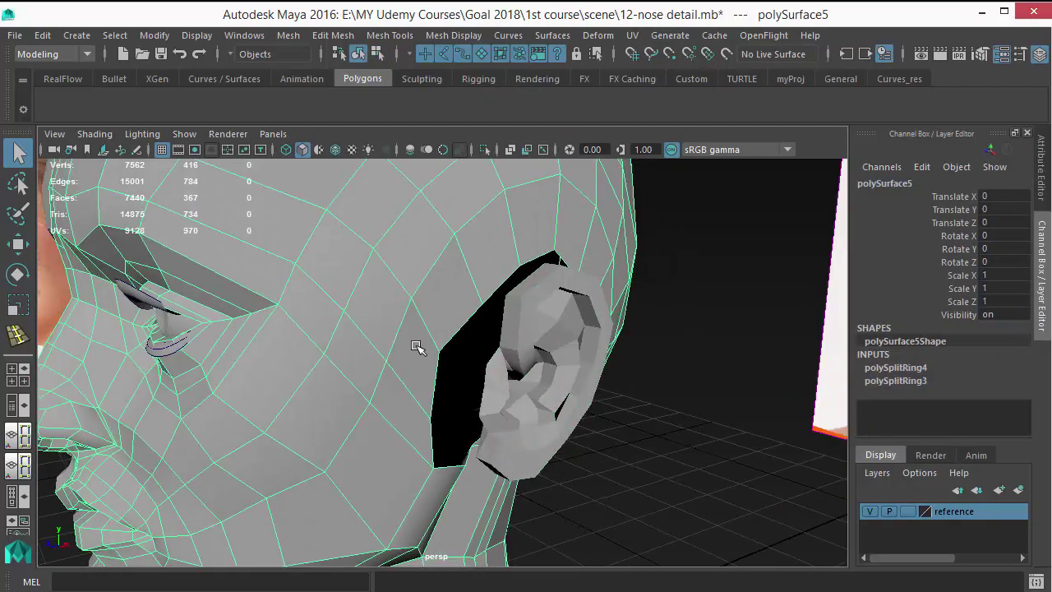
- Merge two neighbouring vertices on the front rim of the ear to remove one border edge
scroll(419, 348, "down", 4)
left_click_drag(418, 348, 504, 443, "alt")
left_click(491, 396)
key("f")
left_click_drag(375, 354, 431, 298, "alt")
right_click_drag(428, 298, 351, 142)
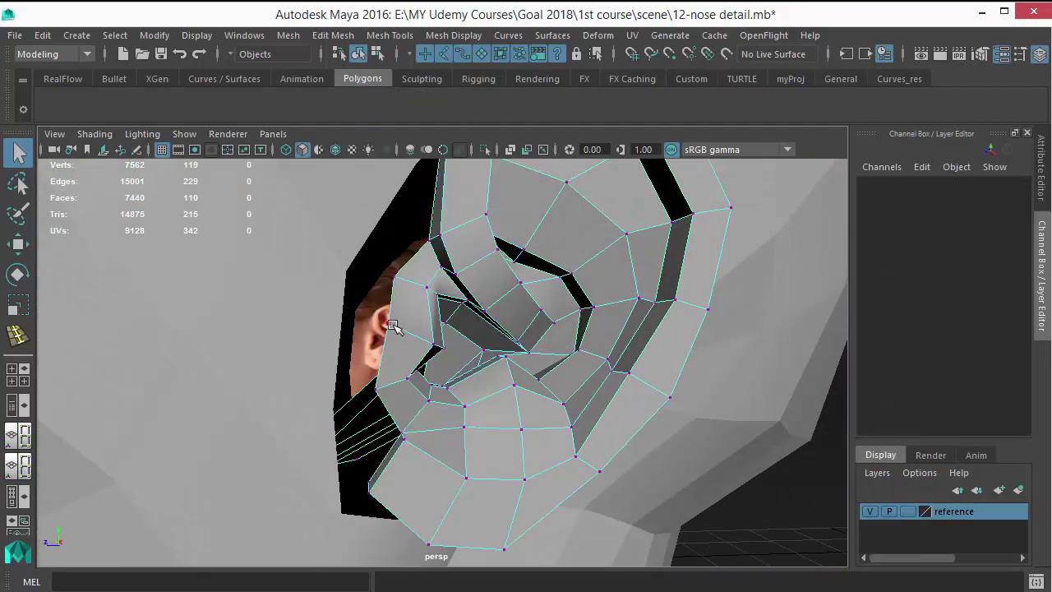
left_click(395, 275)
right_click_drag(431, 363, 401, 150, "shift")
left_click_drag(486, 300, 353, 414, "alt")
left_click_drag(481, 404, 407, 338, "alt")
right_click_drag(444, 287, 510, 140)
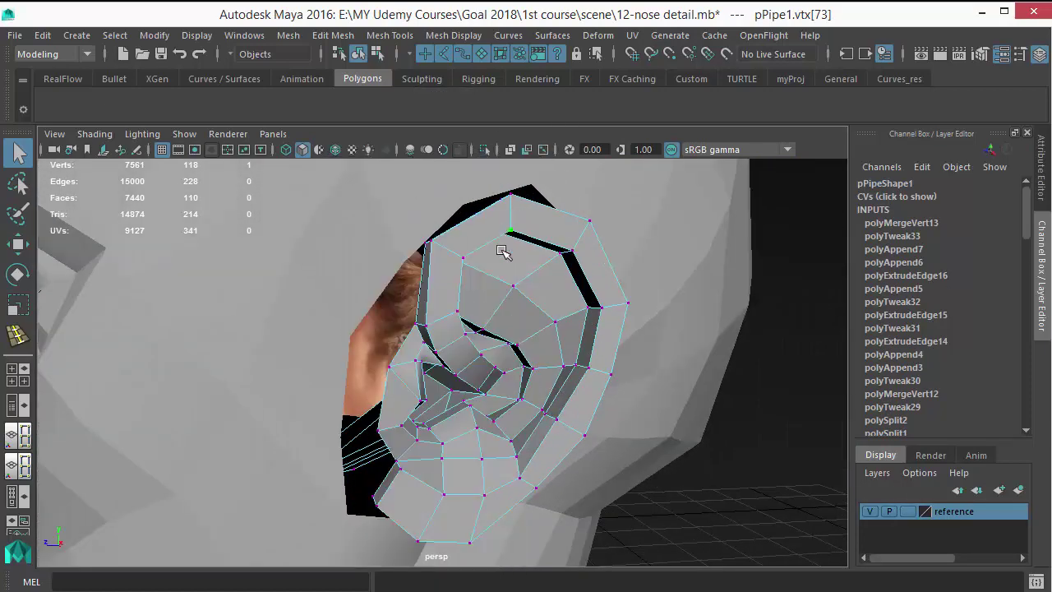
- In the front view, rotate the ear to -26.498, -2.958, 87.847 and move it to X 2.4, Y 4.339
left_click(510, 284)
scroll(496, 305, "down", 4)
key("space")
left_click_drag(484, 376, 483, 387)
right_click_drag(321, 357, 359, 354, "alt")
right_click_drag(349, 303, 426, 113)
left_click(349, 333)
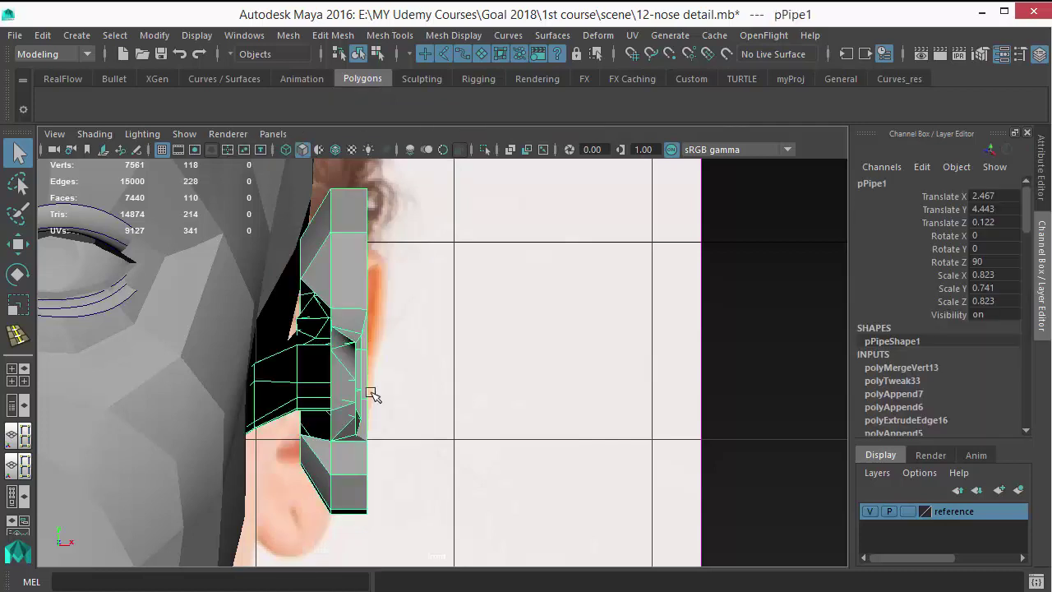
key("e")
left_click_drag(389, 359, 336, 377)
scroll(490, 427, "down", 8)
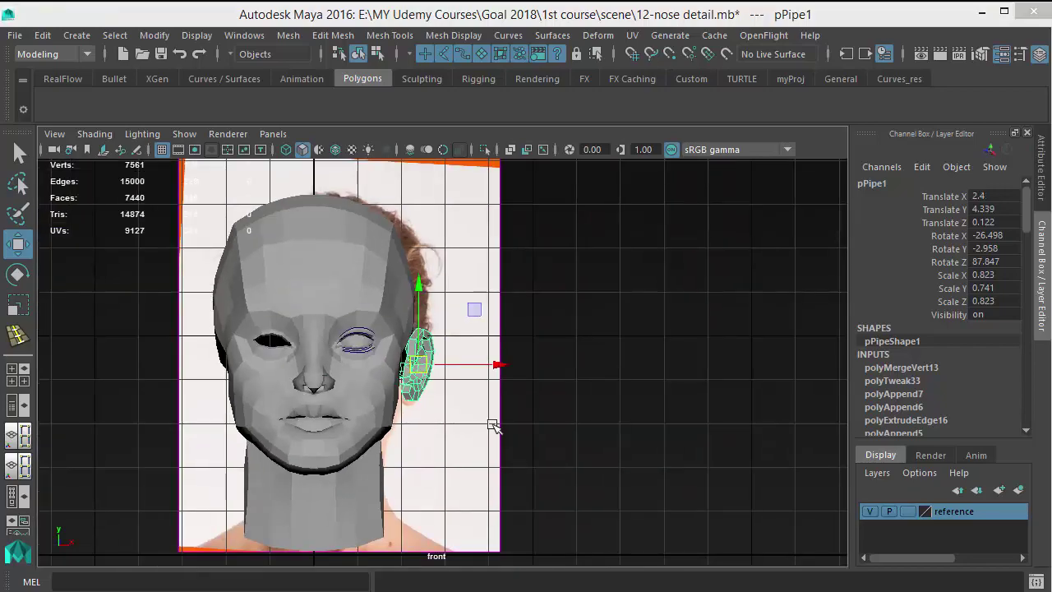
- Return to the perspective view and combine the head and the ear into one mesh
key("space")
left_click_drag(492, 425, 451, 317)
scroll(448, 387, "down", 6)
left_click_drag(439, 355, 494, 355, "alt")
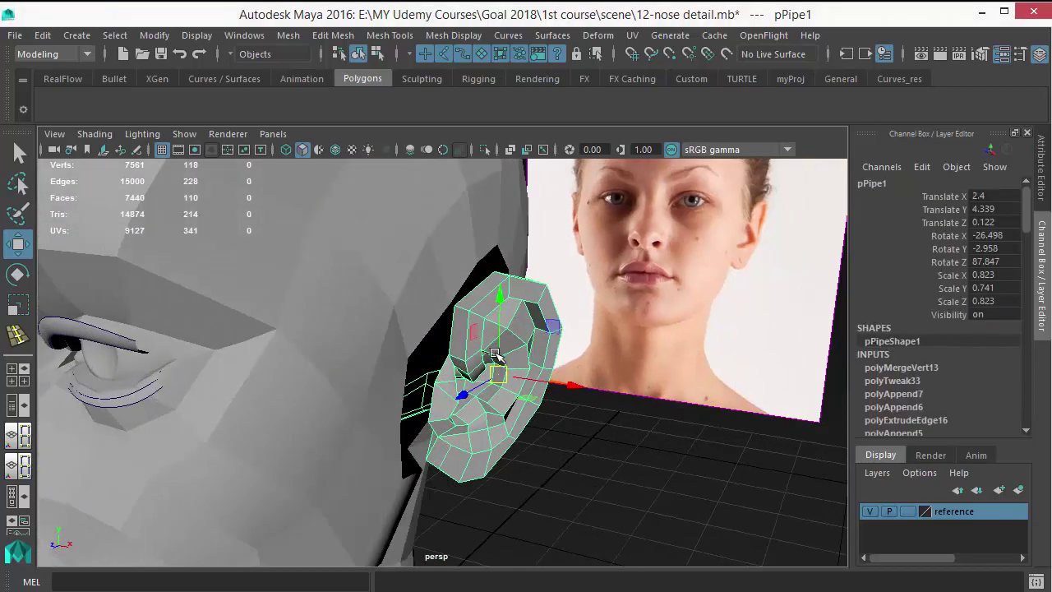
left_click(442, 278)
left_click(506, 368, "shift")
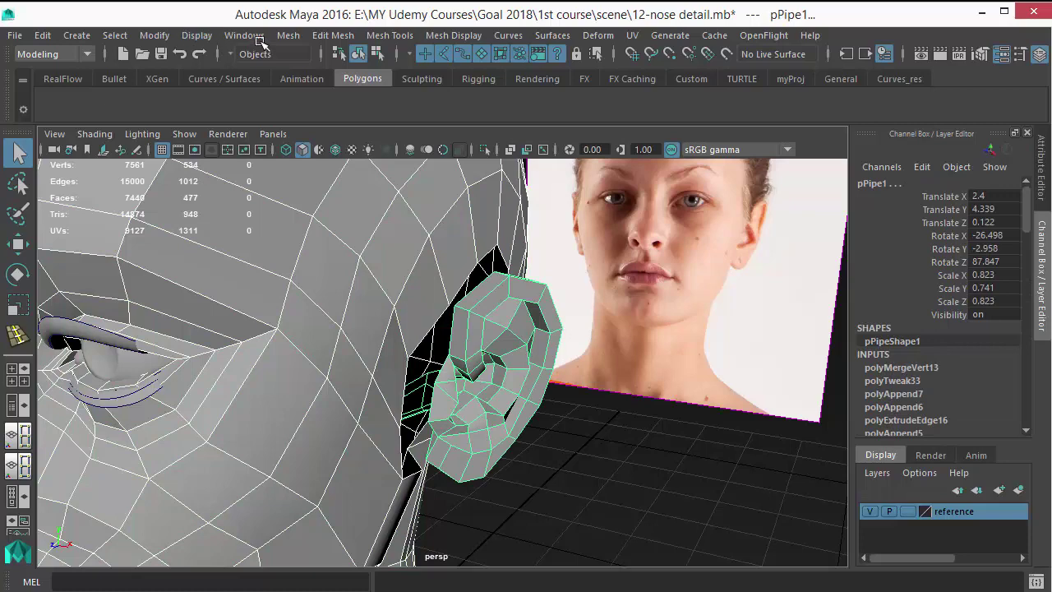
left_click(287, 36)
left_click(304, 92)
scroll(436, 346, "up", 2)
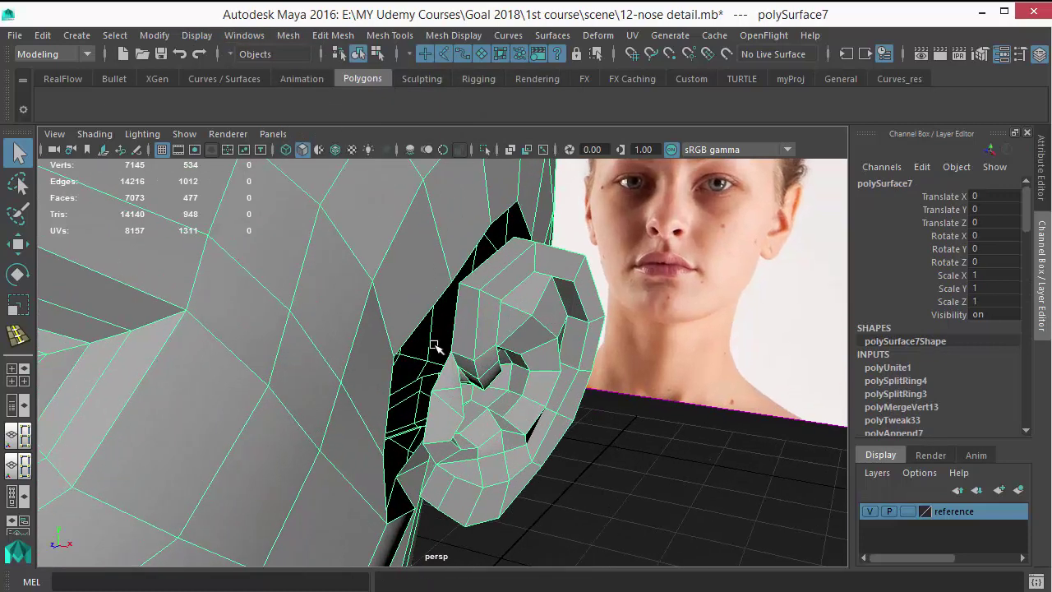
- Try to bridge the border edge loop of the head's ear opening to the border edge loop of the ear
left_click_drag(435, 345, 457, 345, "alt")
right_click_drag(465, 331, 466, 97)
double_click(422, 297)
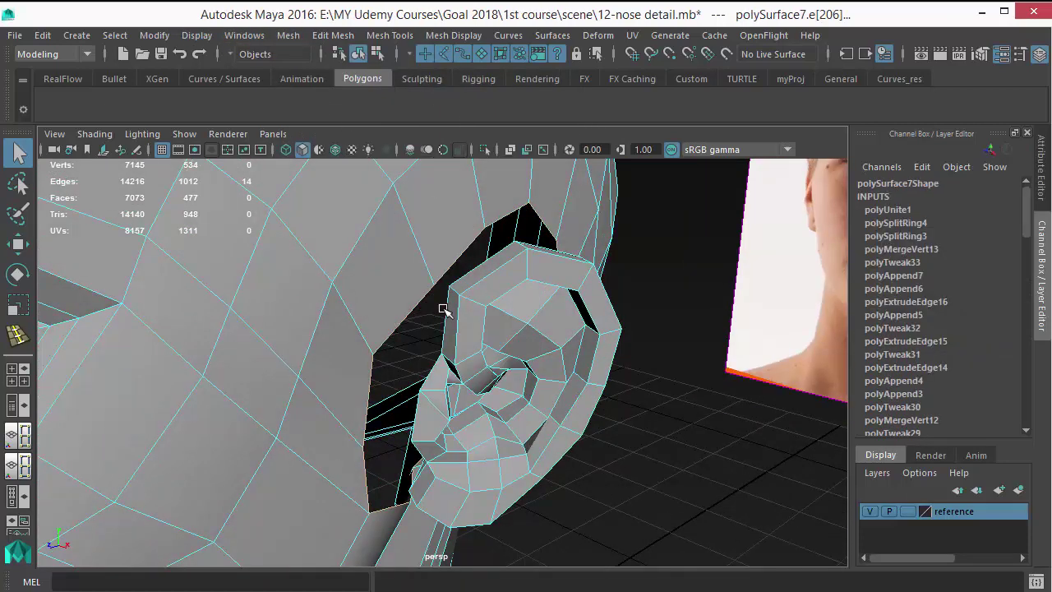
double_click(445, 310)
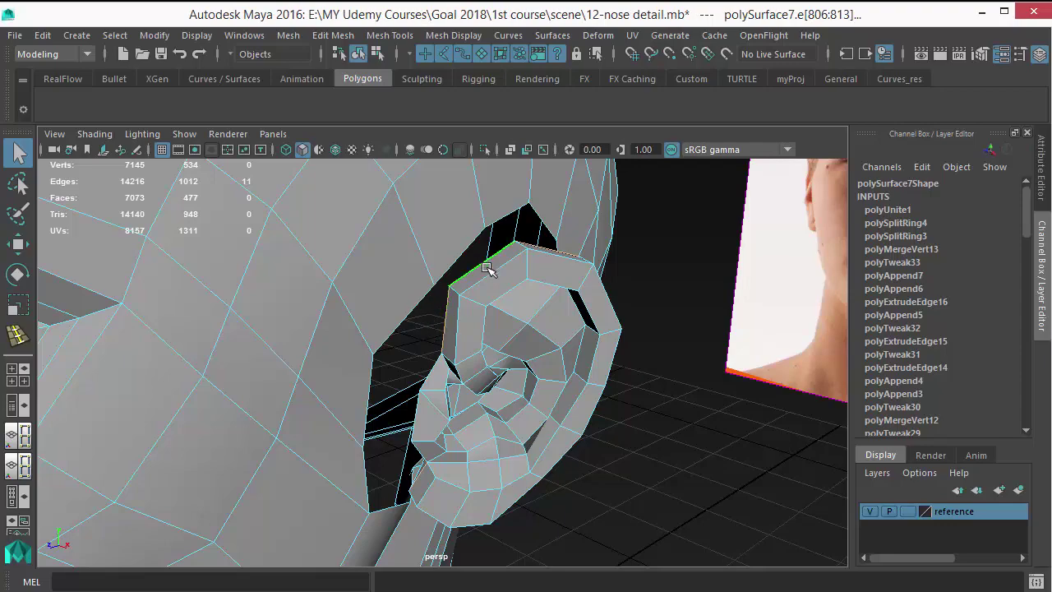
double_click(409, 317, "shift")
left_click_drag(400, 352, 403, 189, "alt")
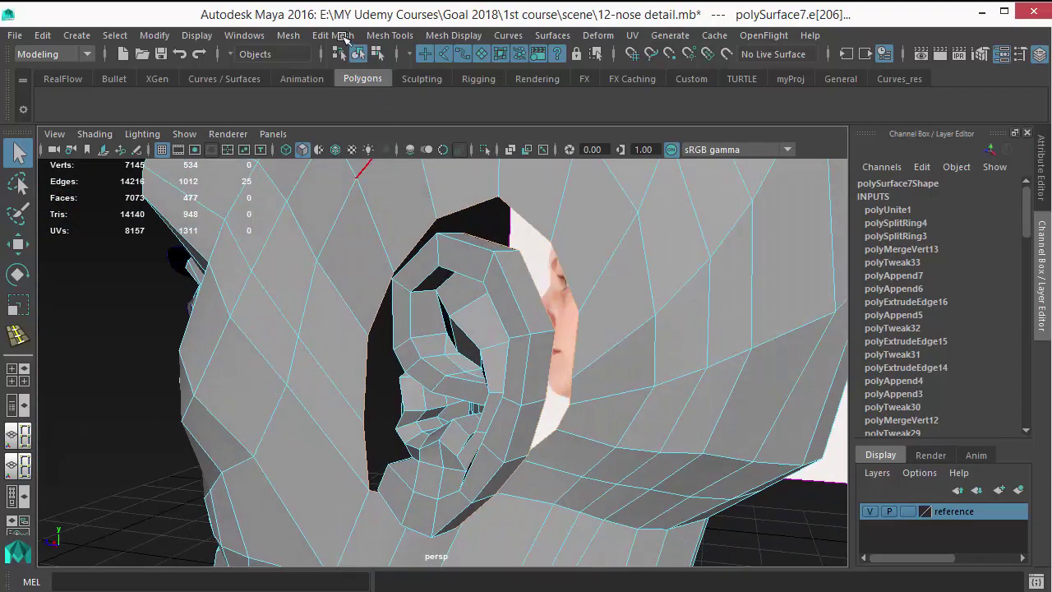
left_click(339, 36)
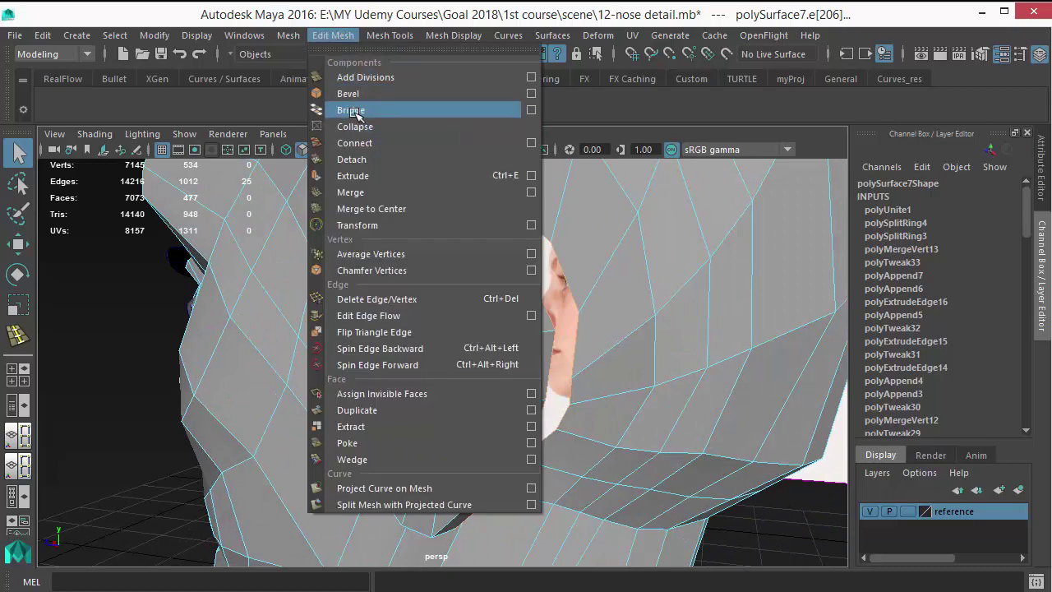
left_click_drag(369, 246, 478, 320, "alt")
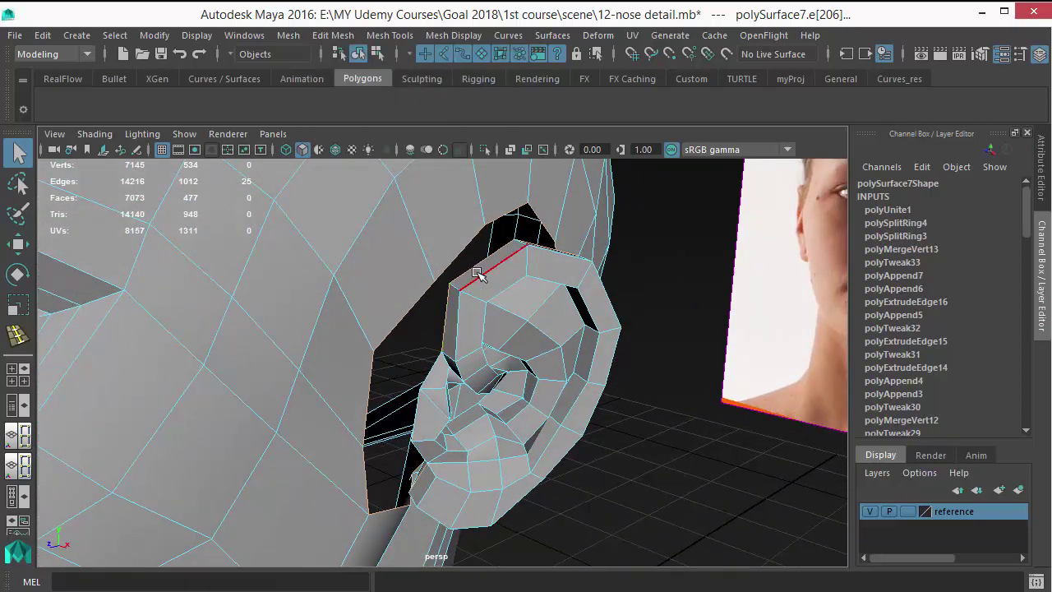
left_click_drag(421, 294, 245, 184, "alt")
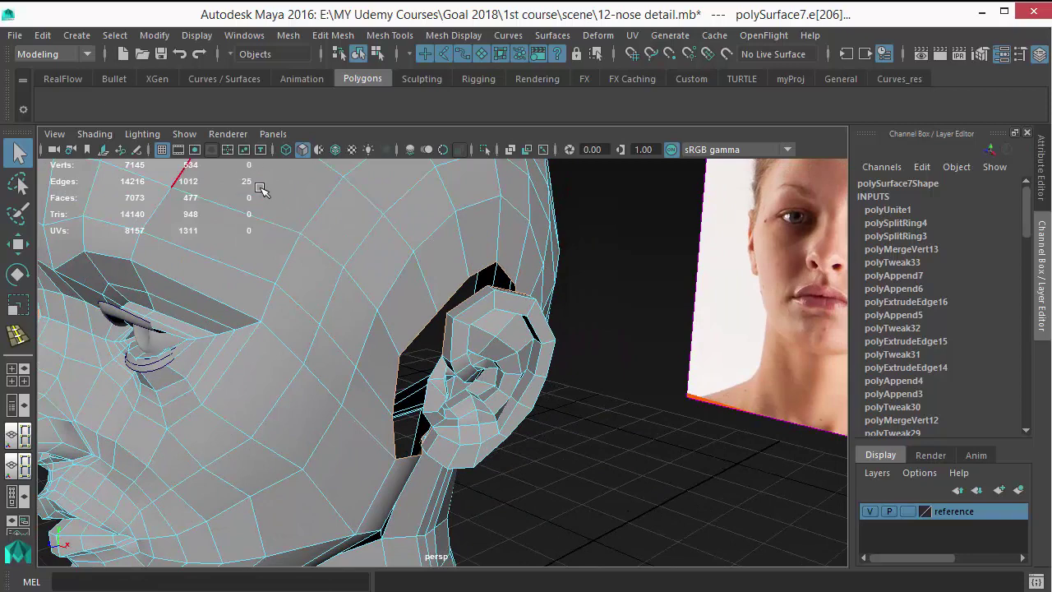
right_click_drag(469, 313, 629, 468, "alt")
left_click_drag(444, 300, 431, 263, "alt")
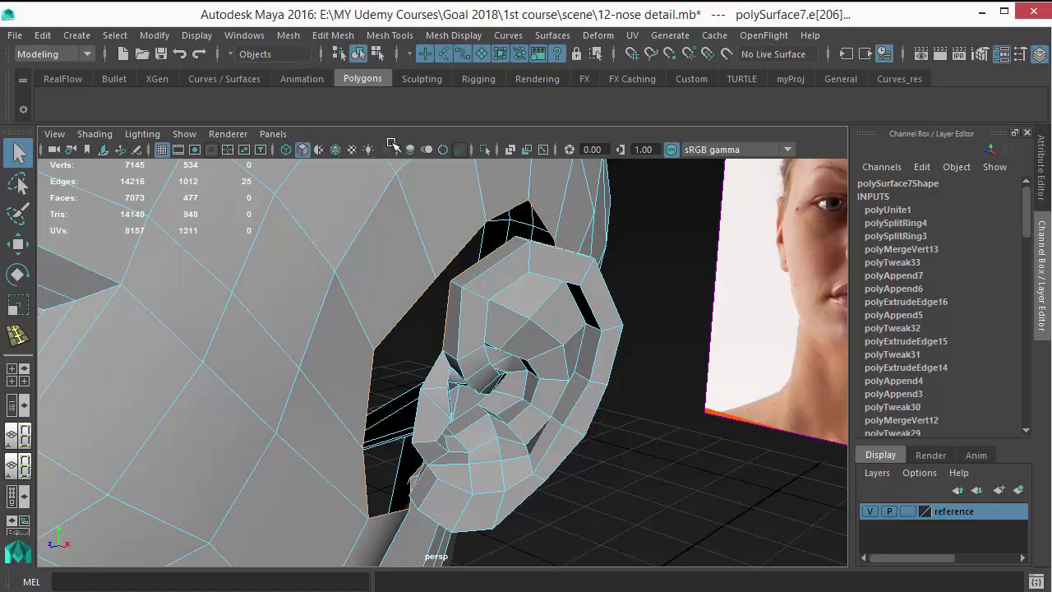
left_click(323, 37)
left_click(625, 369)
left_click_drag(625, 369, 537, 394, "alt")
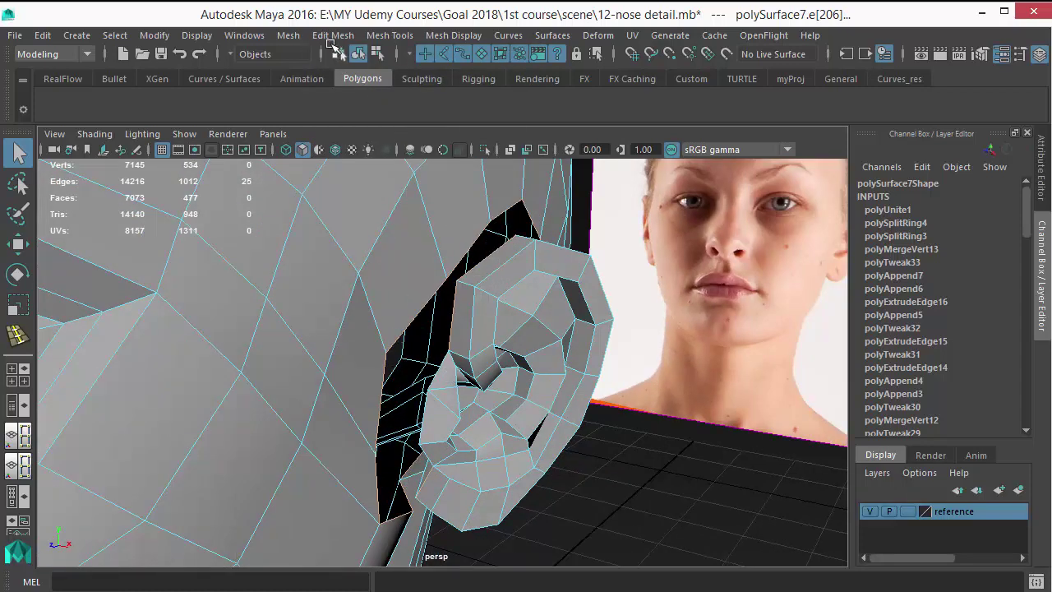
left_click(333, 36)
left_click(360, 111)
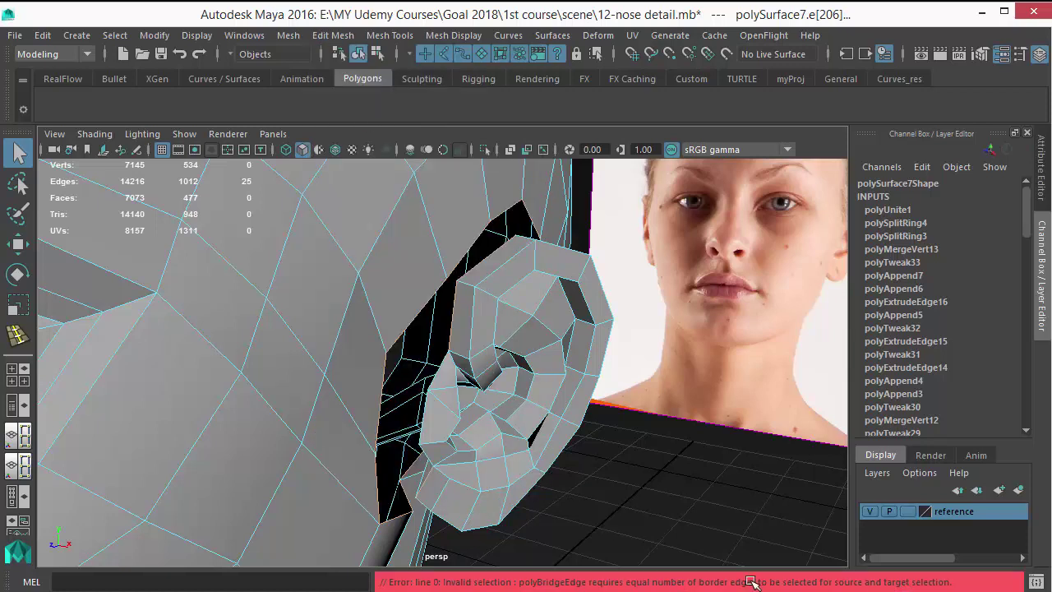
- Select the border loop of the head's ear opening and compare its edge count with the ear's border
scroll(436, 342, "up", 3)
left_click(716, 503)
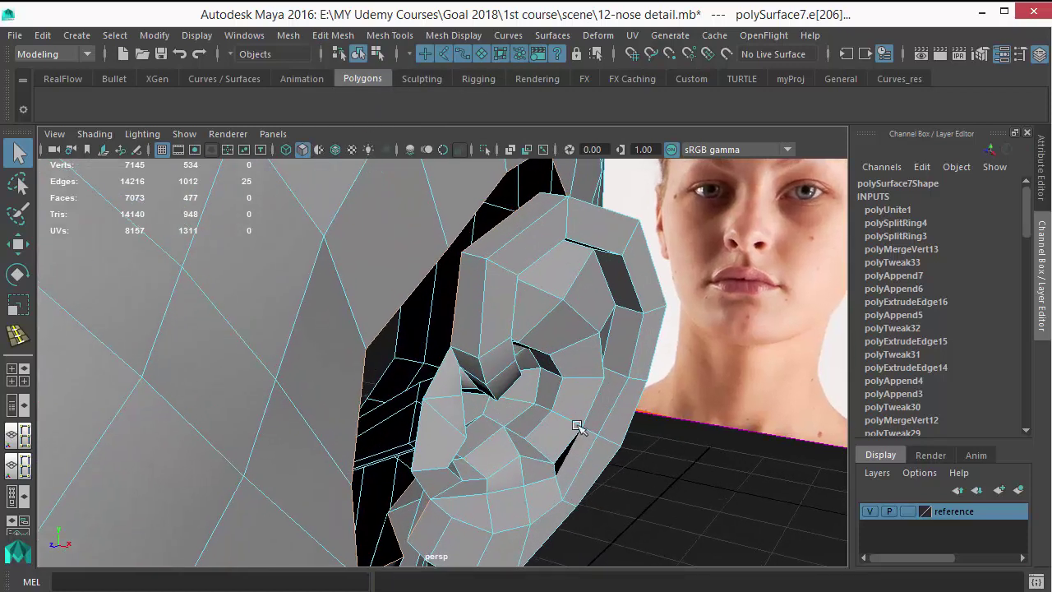
double_click(407, 293)
left_click_drag(444, 325, 363, 321, "alt")
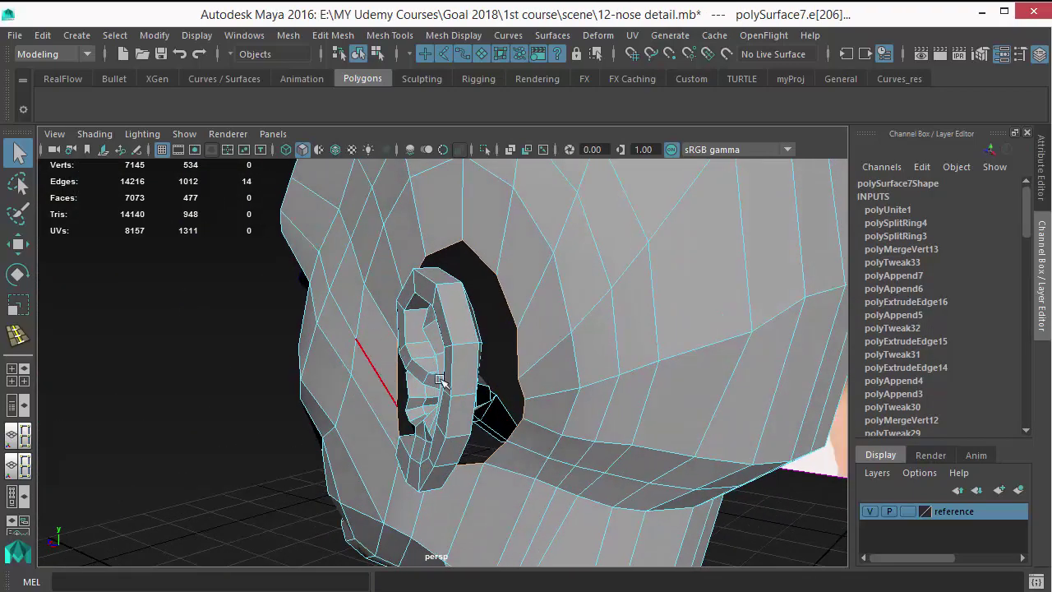
left_click_drag(440, 380, 553, 493, "alt")
scroll(535, 324, "up", 4)
- Undo the combining of the head and ear, going back to the isolated ear mesh
key("ctrl+z")
key("ctrl+z")
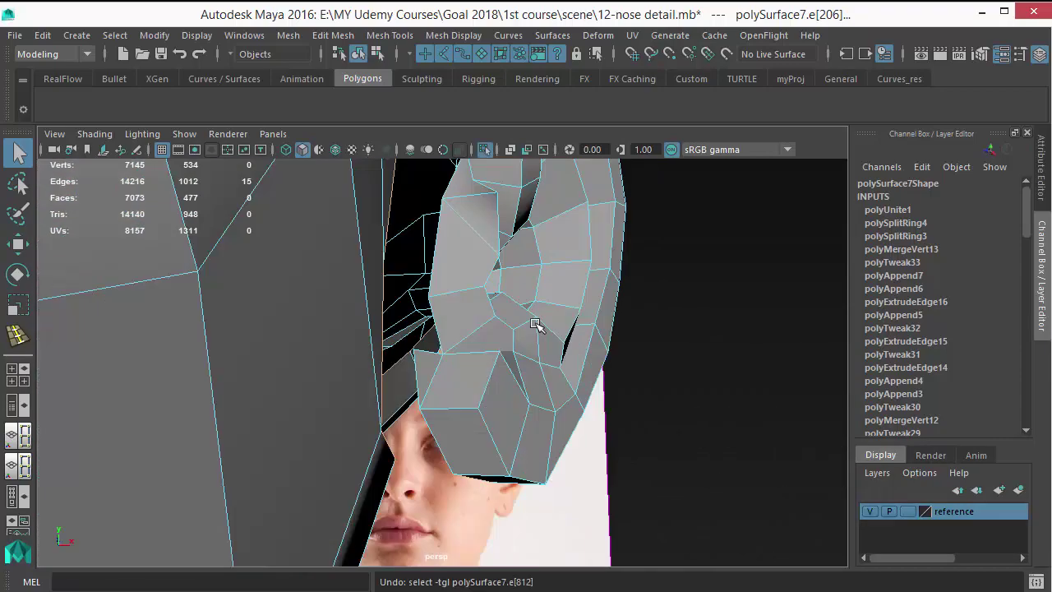
key("ctrl+z")
key("ctrl+z")
key("ctrl+z")
key("ctrl+z")
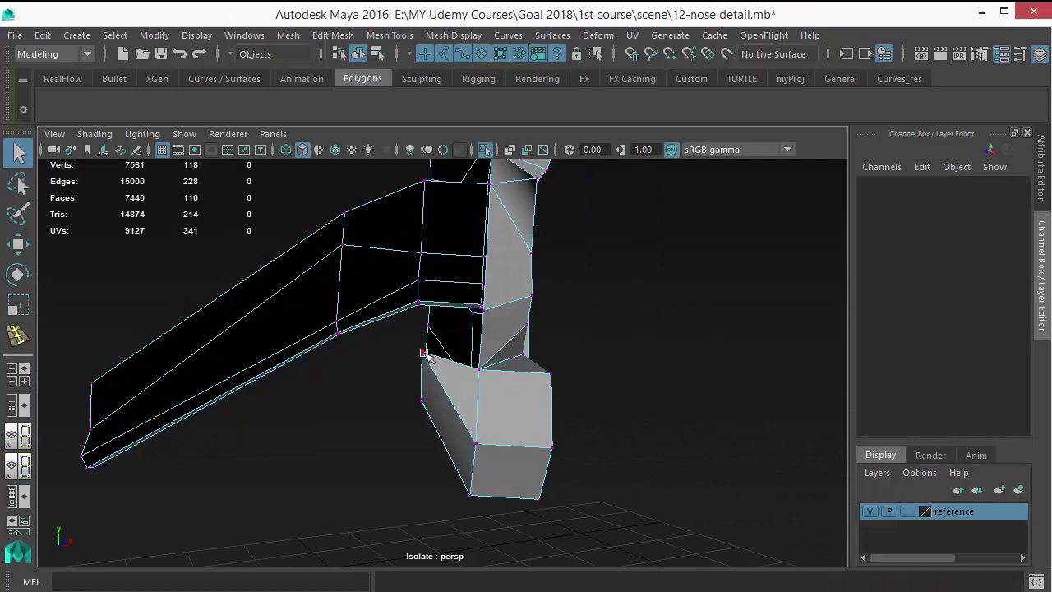
- Merge two neighbouring border vertices at the back of the ear lobe, check the ear's border loop, and end the isolated view
left_click(423, 354)
left_click_drag(527, 327, 499, 338, "alt")
right_click_drag(494, 333, 489, 97)
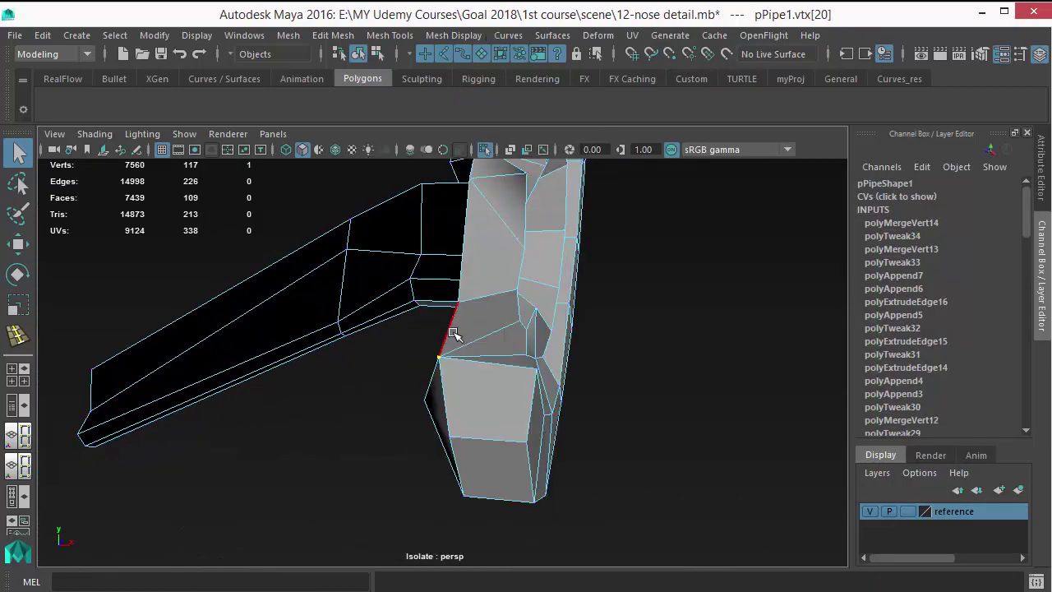
double_click(453, 332)
scroll(467, 325, "down", 3)
right_click_drag(510, 265, 602, 208)
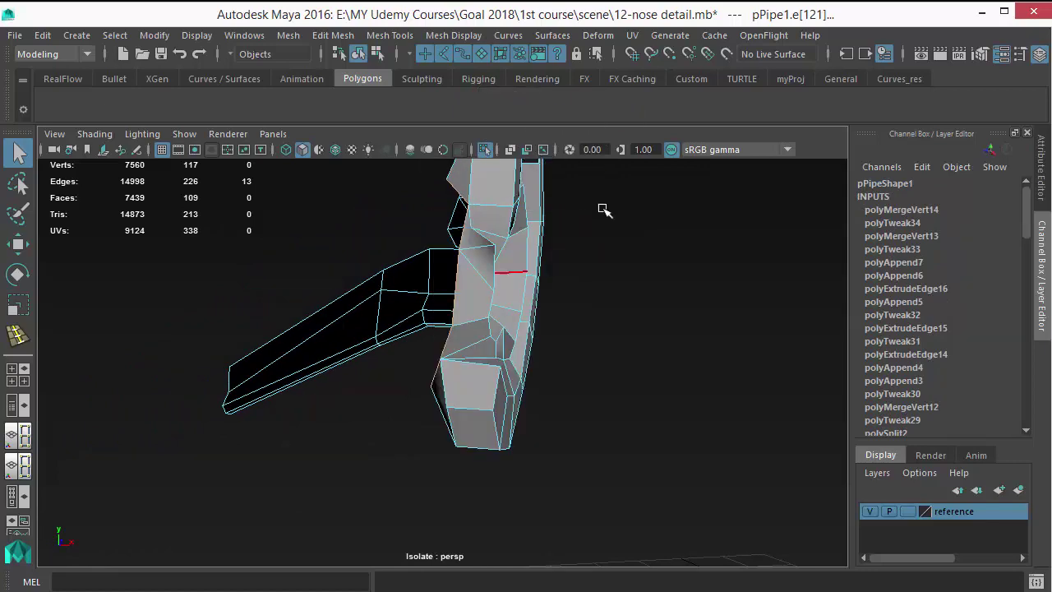
left_click(612, 239)
key("ctrl+1")
- Merge two neighbouring vertices on the border of the head's ear opening to remove one border edge, and return to object selection
left_click_drag(605, 348, 387, 315, "alt")
left_click(320, 278)
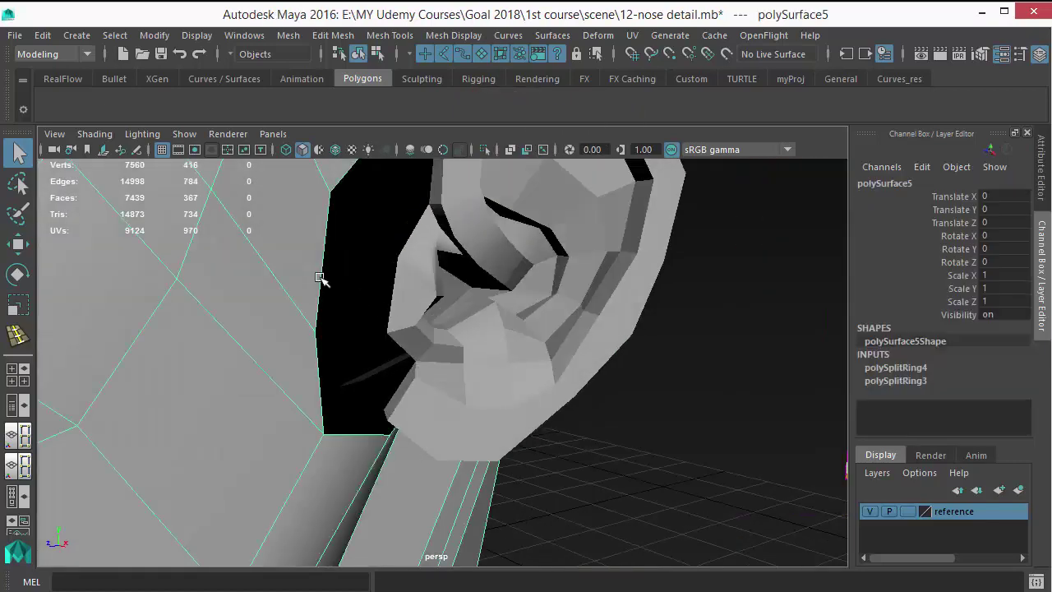
scroll(317, 279, "down", 4)
right_click_drag(374, 160, 372, 96)
left_click(370, 327)
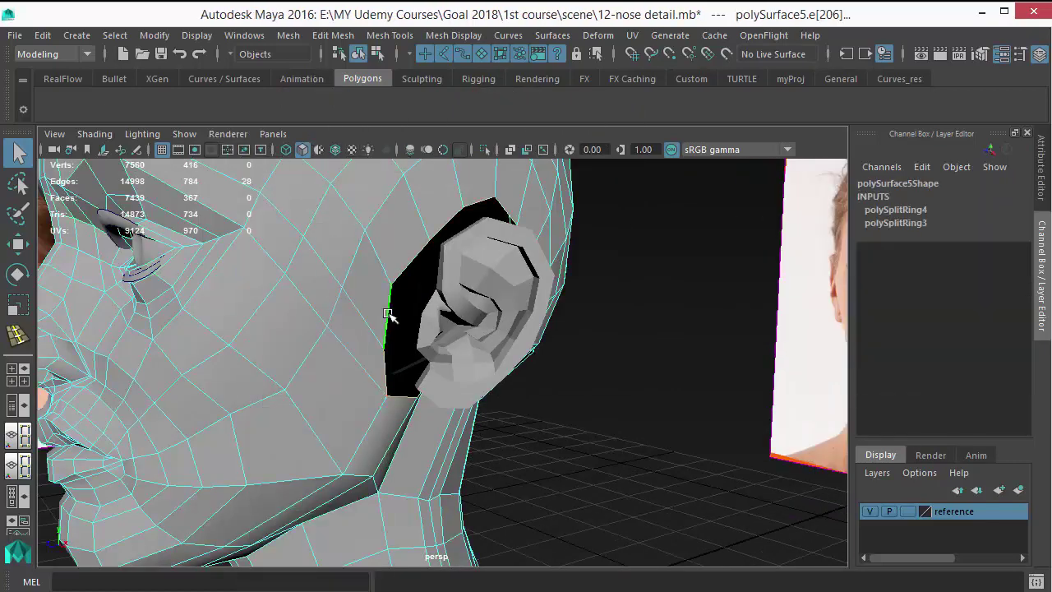
scroll(567, 380, "down", 4)
scroll(580, 383, "up", 2)
left_click_drag(678, 388, 515, 374, "alt")
right_click_drag(508, 213, 526, 239, "shift")
mouse_move(588, 352)
left_mouse_down("alt")
mouse_move(578, 357)
mouse_move(433, 238)
left_mouse_up("alt")
right_click_drag(431, 234, 494, 113)
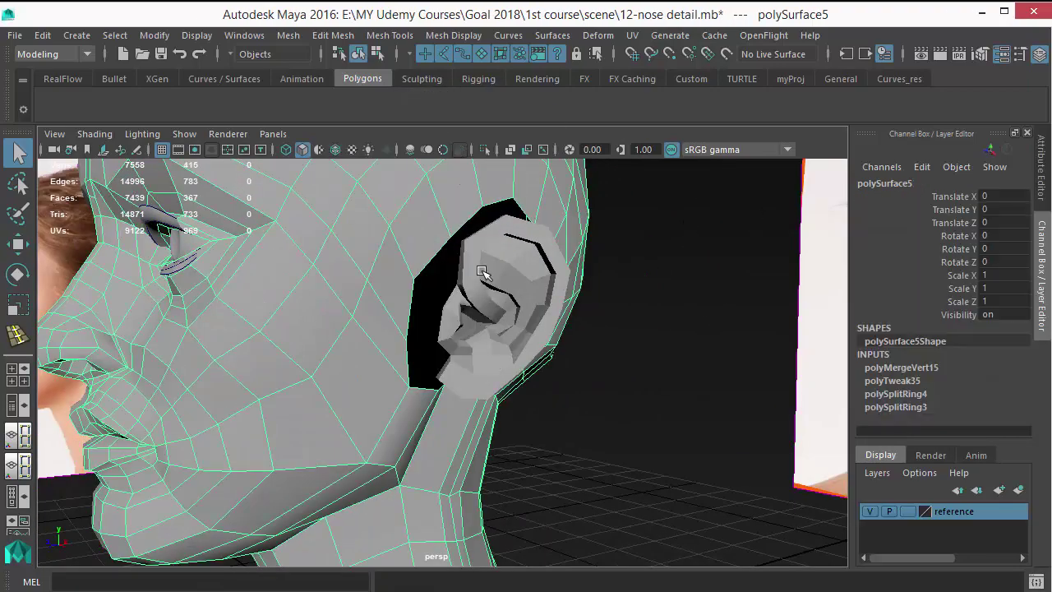
- Combine the head and the ear into one mesh
left_click(510, 272, "shift")
left_click(288, 35)
left_click(327, 96)
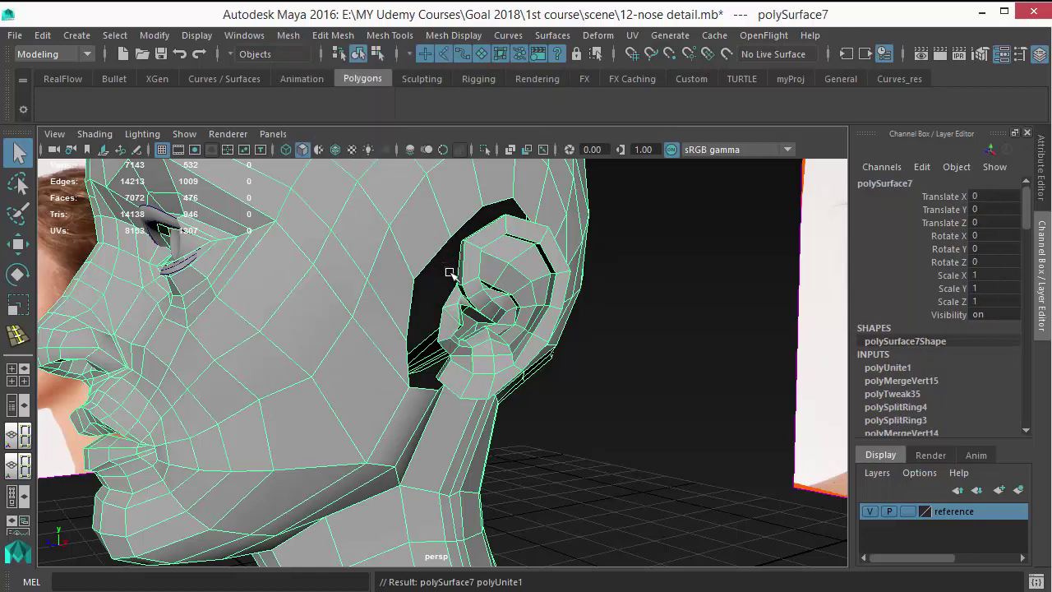
- Select the border edge loops of the ear opening and the ear, and bridge them
right_click_drag(451, 272, 485, 94, "alt")
double_click(439, 222)
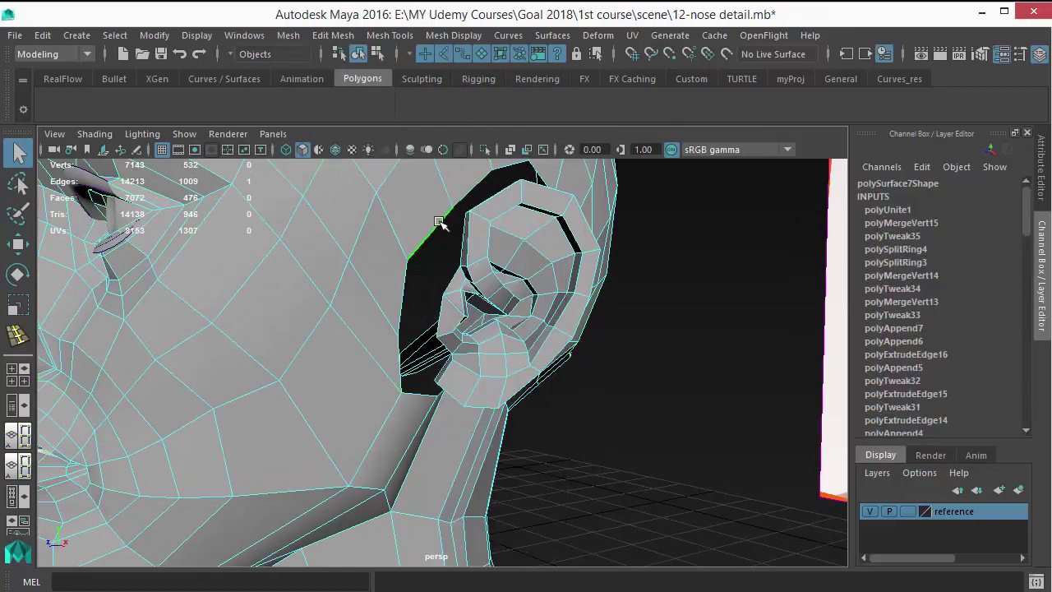
left_click_drag(473, 261, 533, 287, "alt")
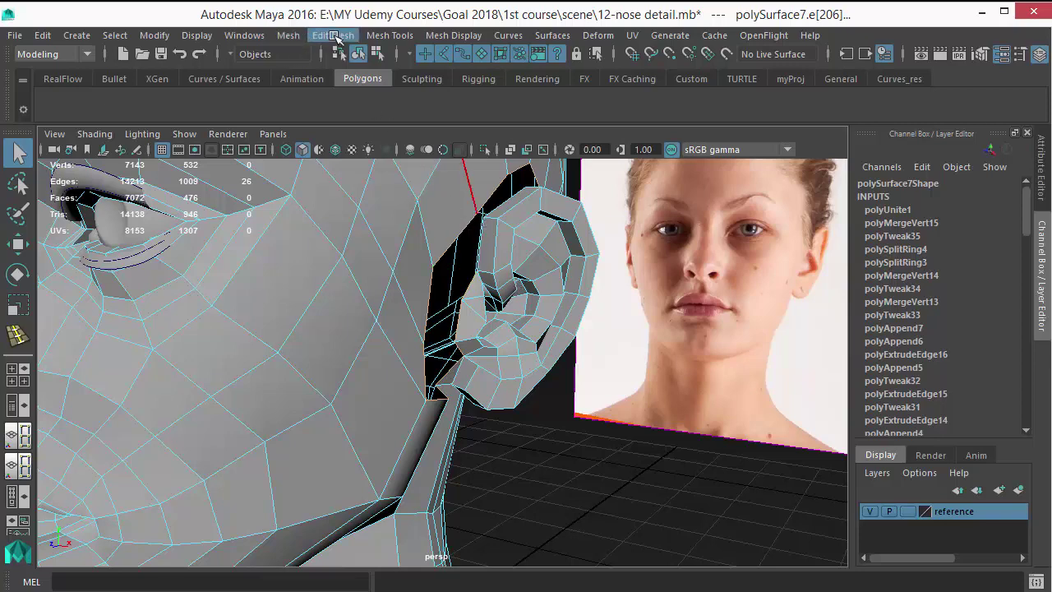
left_click(337, 35)
left_click(332, 107)
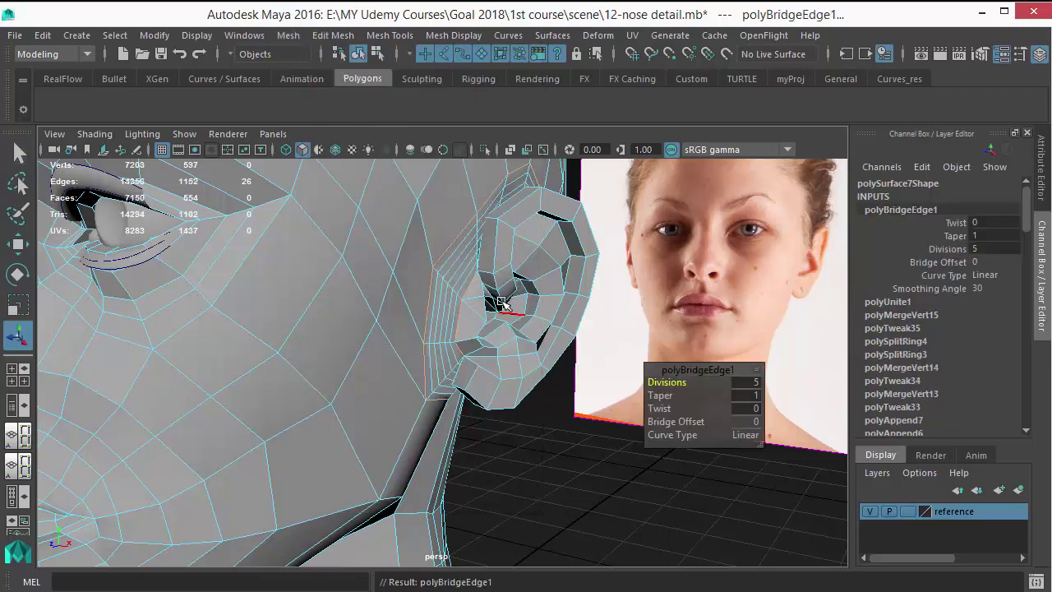
- Set the bridge's divisions to 0 and leave the bridge adjustment
middle_click_drag(503, 304, 521, 392, "alt")
right_click_drag(444, 383, 503, 411, "alt")
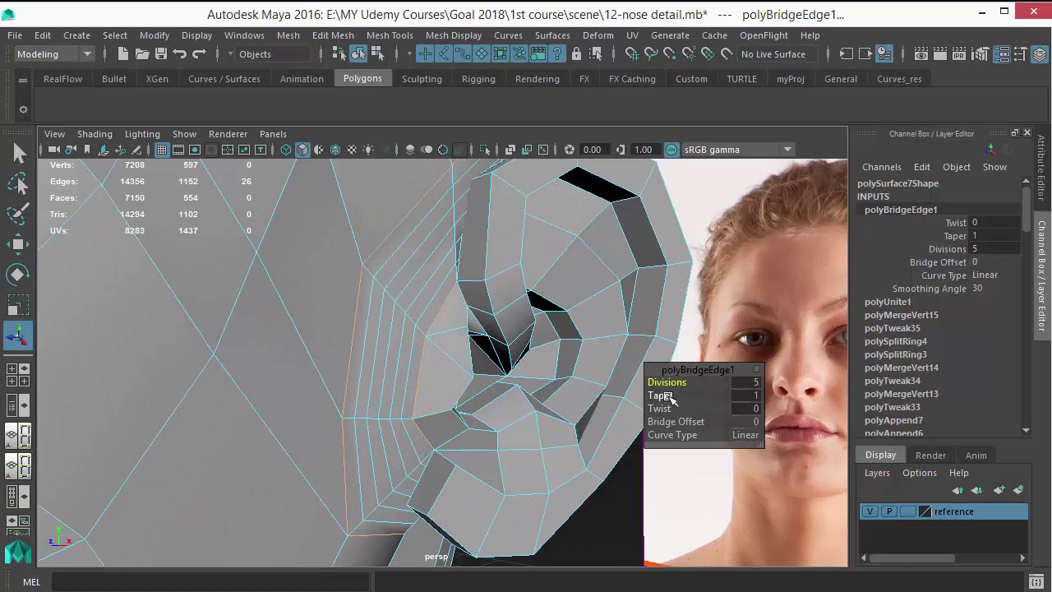
left_click_drag(672, 386, 849, 189)
left_click_drag(699, 237, 148, 353, "alt")
right_click_drag(453, 410, 608, 475, "alt")
left_click_drag(448, 407, 367, 388, "alt")
key("q")
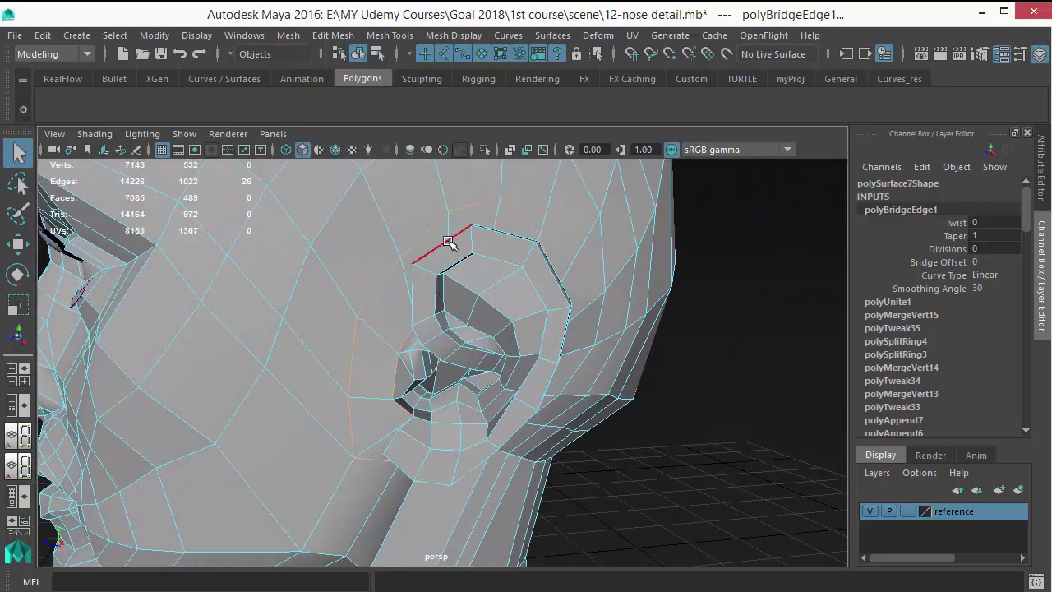
- Return to object selection, turn on the smooth preview for the head mesh, and review the connected ear
right_click_drag(449, 242, 505, 141)
right_click_drag(441, 254, 504, 99)
left_click(593, 288)
key("3")
scroll(670, 374, "down", 5)
left_click(672, 375)
scroll(557, 434, "down", 5)
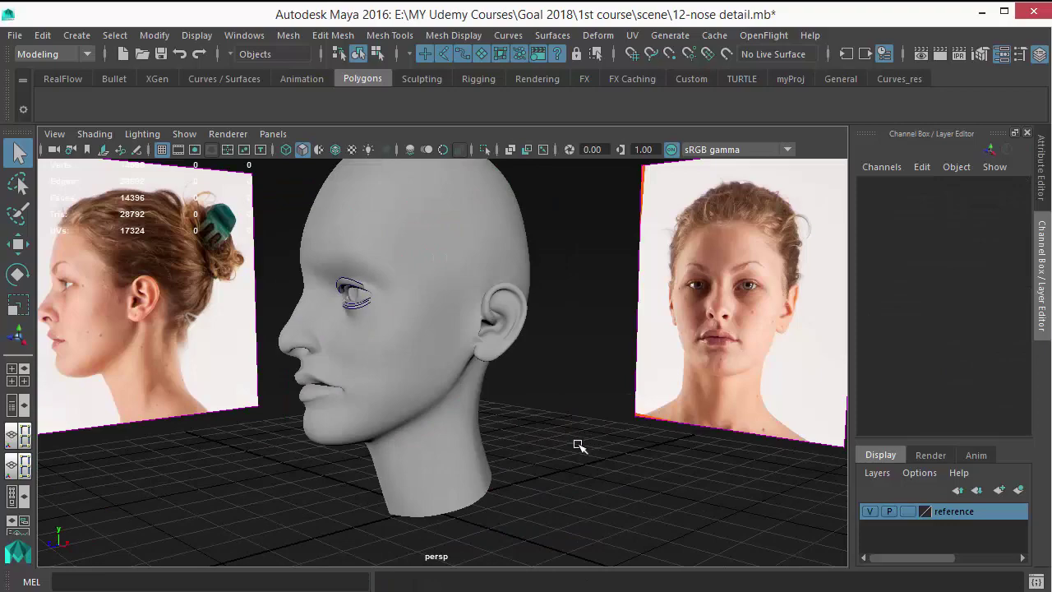
left_click_drag(579, 445, 605, 467, "alt")
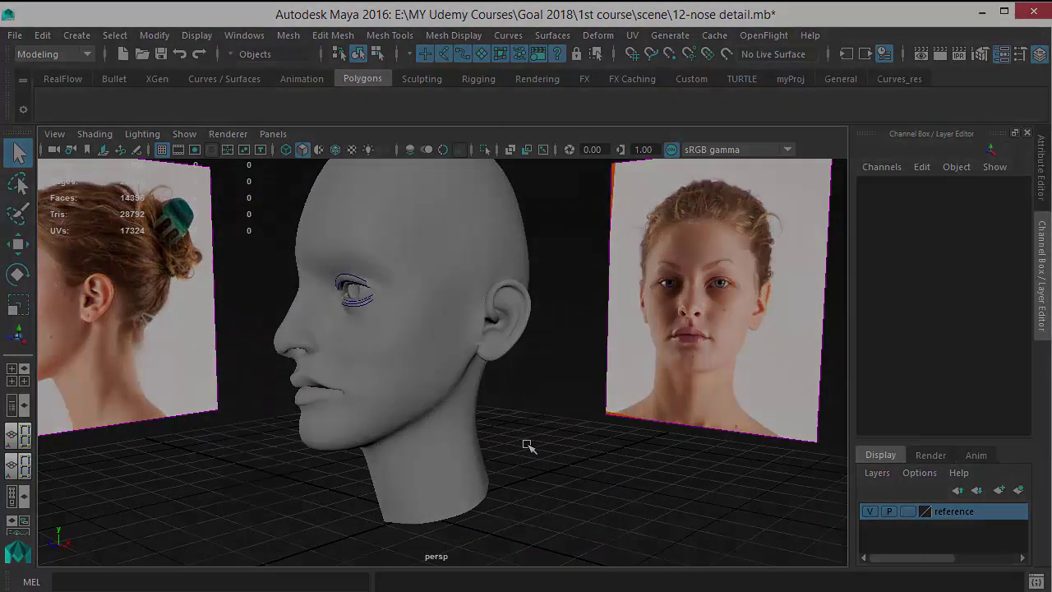